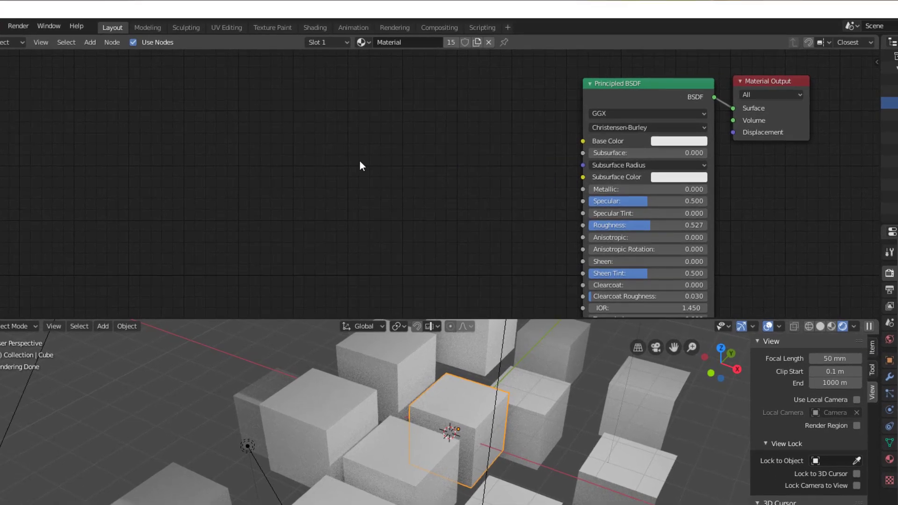
Place a White Noise Texture node beside the Principled BSDF and switch it to 1D, W at 0.000.
key("shift+a")
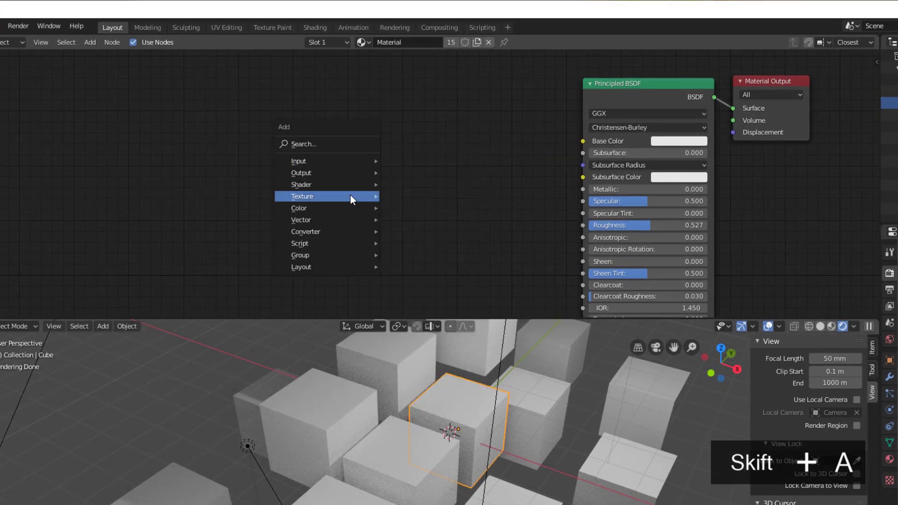
mouse_move(349, 197)
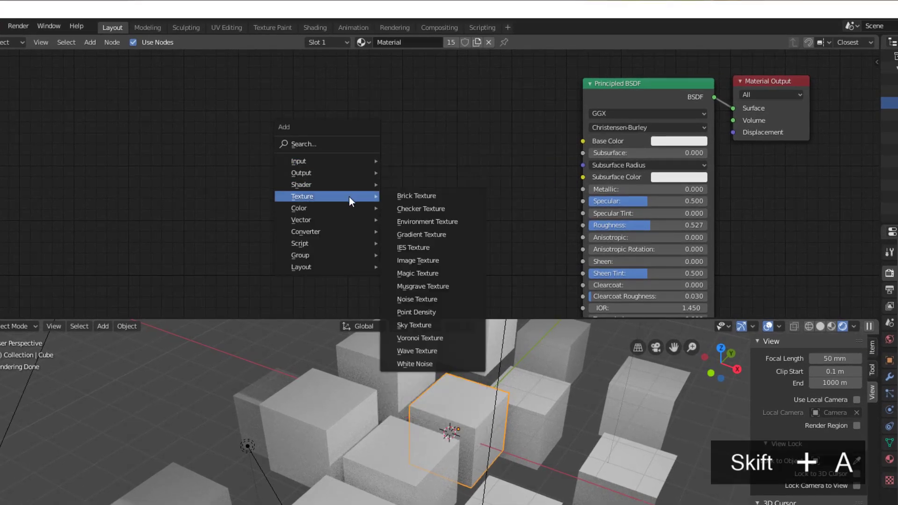
left_click(424, 364)
left_click(363, 133)
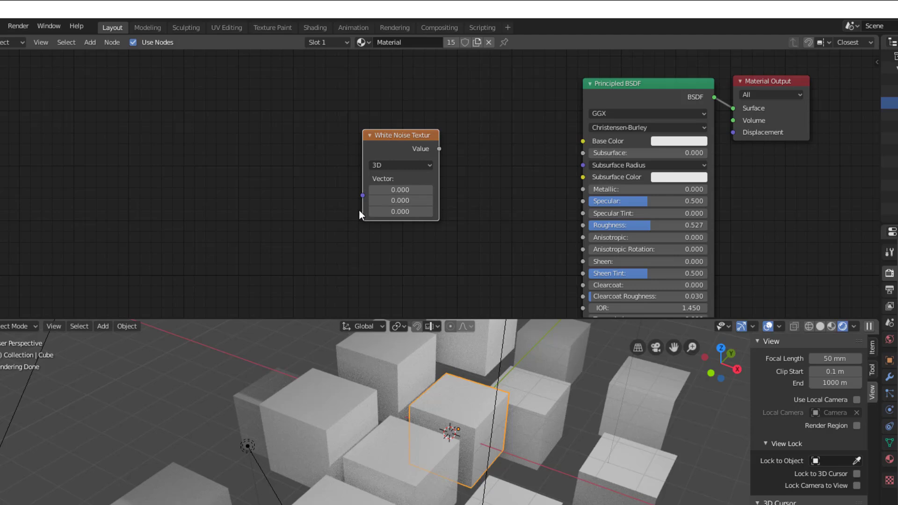
left_click(392, 164)
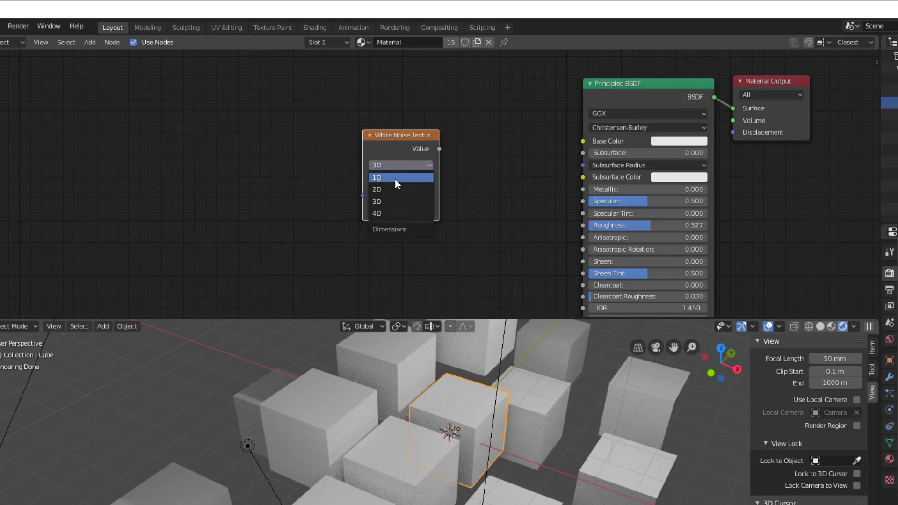
left_click(395, 178)
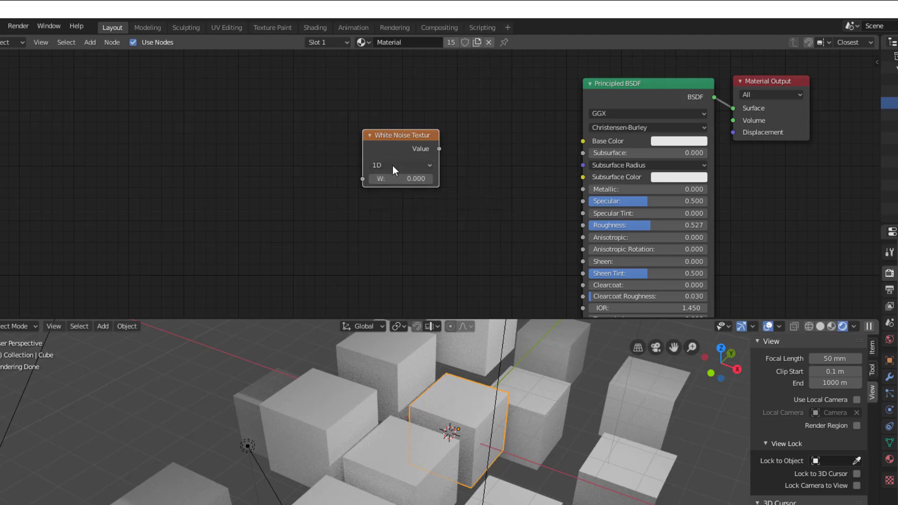
left_click(393, 164)
Connect a Wavelength node at 500.000 into Base Color, shifting the noise node left.
left_click_drag(411, 138, 215, 137)
key("shift+a")
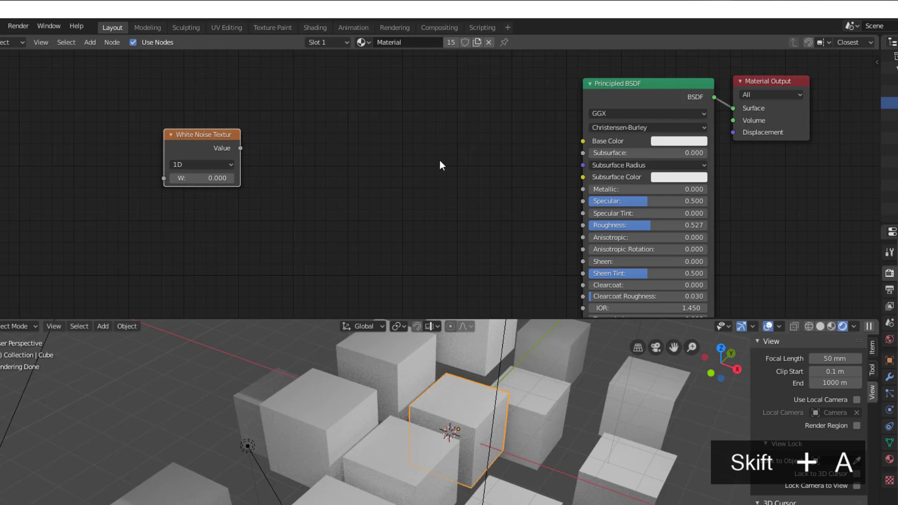
mouse_move(423, 198)
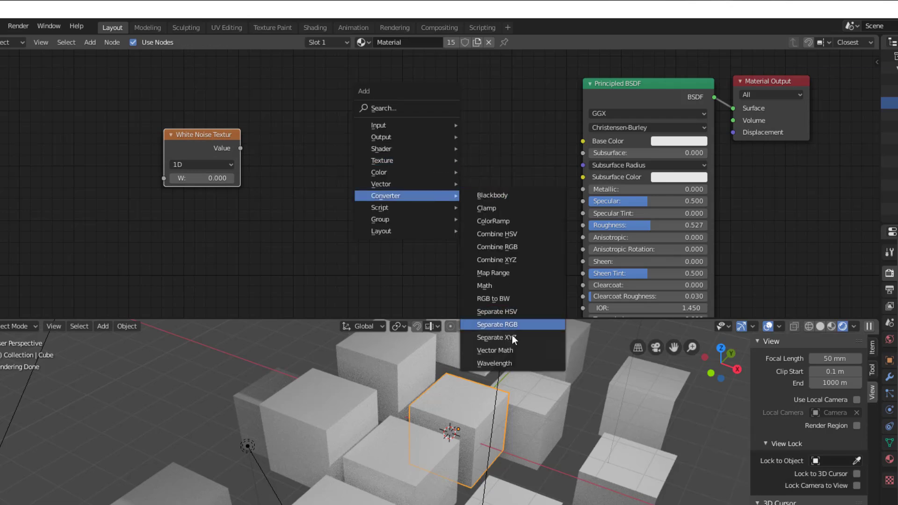
left_click(518, 367)
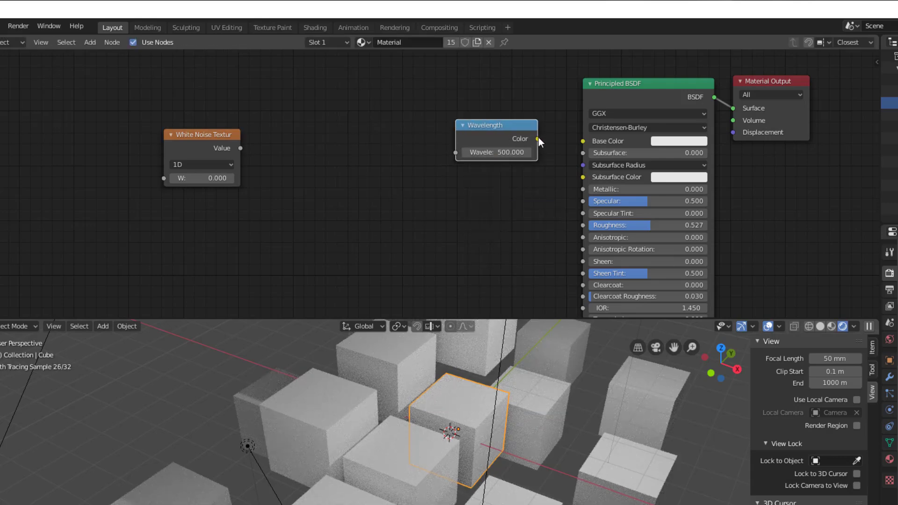
left_click_drag(538, 139, 582, 140)
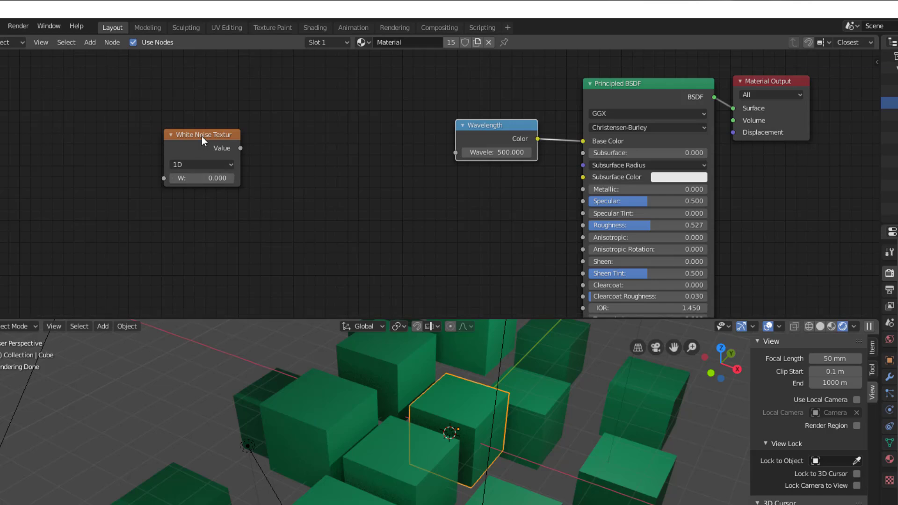
left_click_drag(212, 143, 155, 144)
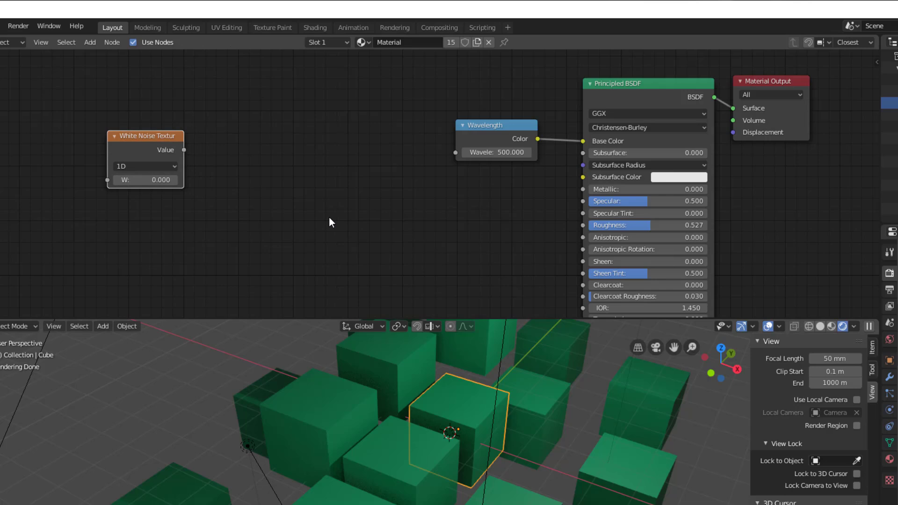
Add a Math node between noise and Wavelength, plus a duplicate beside it.
key("shift+a")
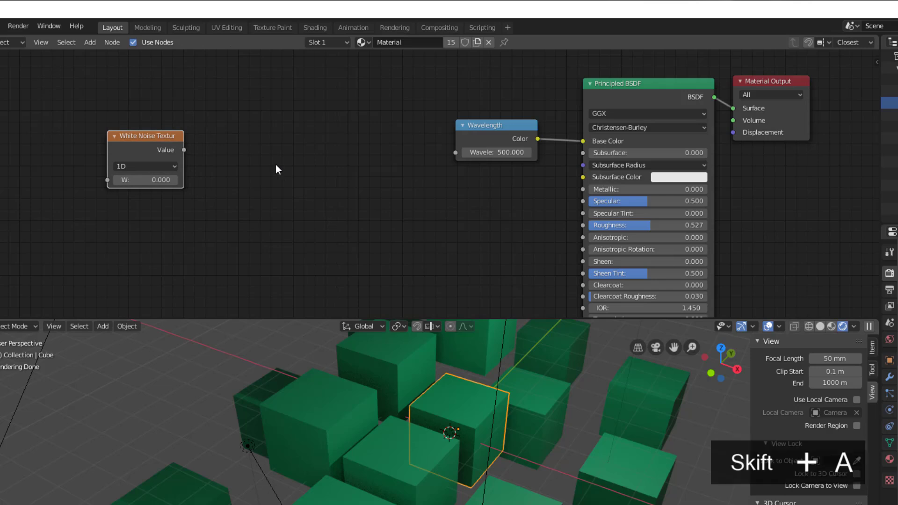
mouse_move(276, 165)
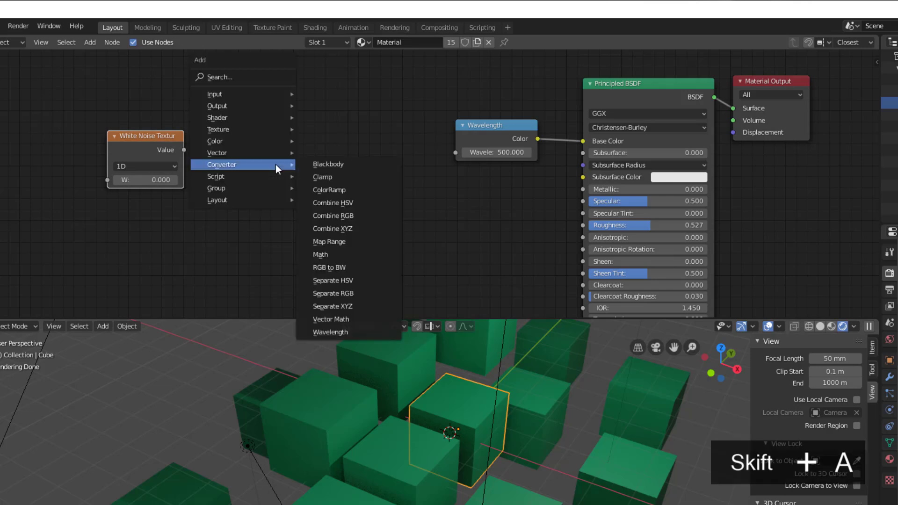
left_click(336, 254)
left_click(226, 104)
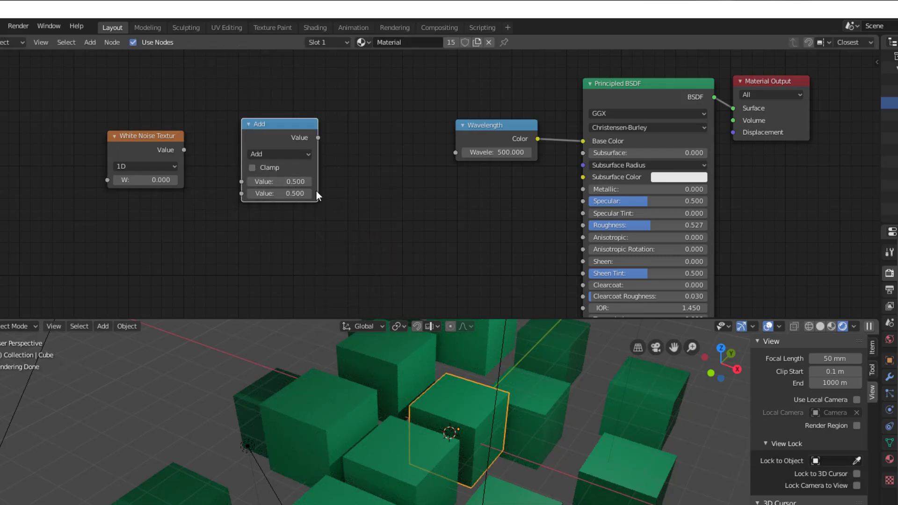
key("shift+d")
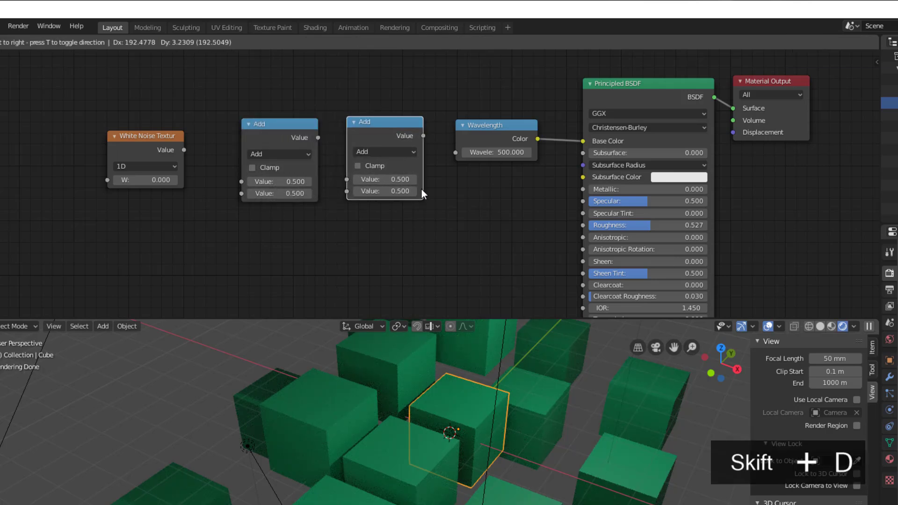
left_click(422, 190)
Make the first Math node Multiply by 300 and the second Add 400.
left_click(267, 154)
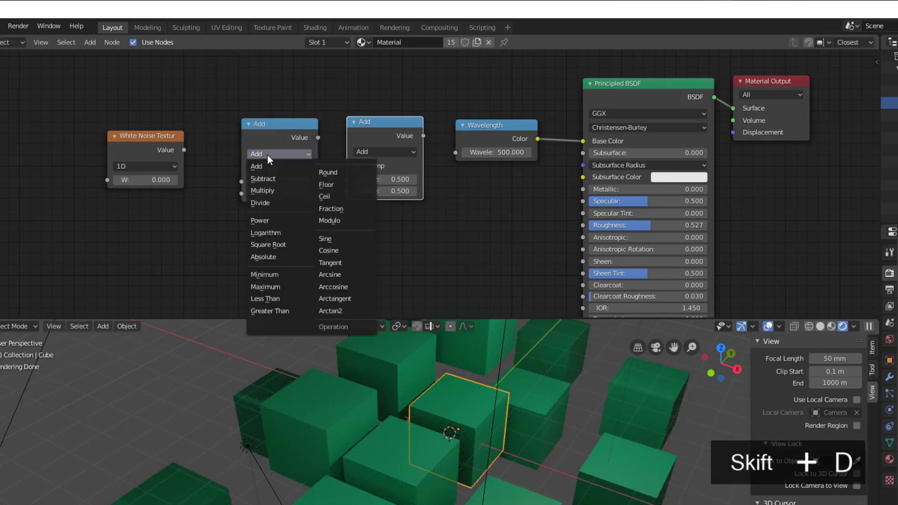
left_click(278, 189)
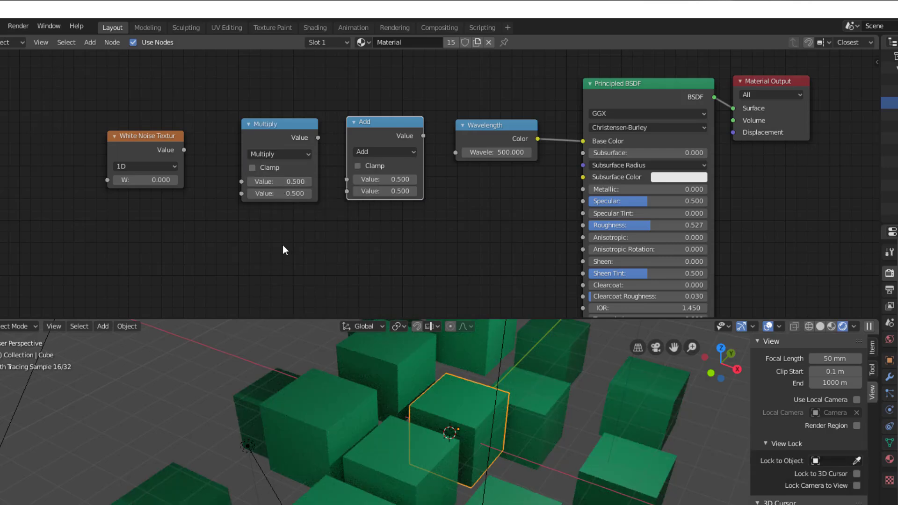
left_click(281, 192)
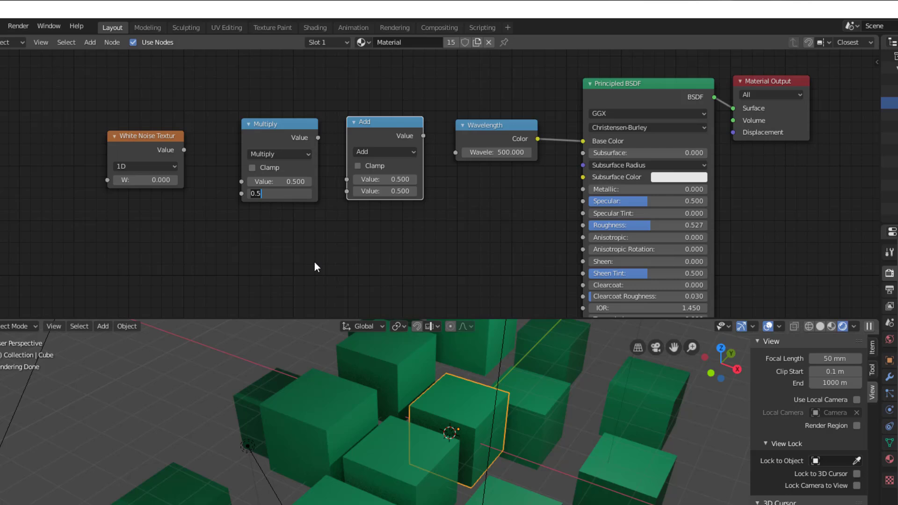
key("ctrl+a")
type("300")
key("Return")
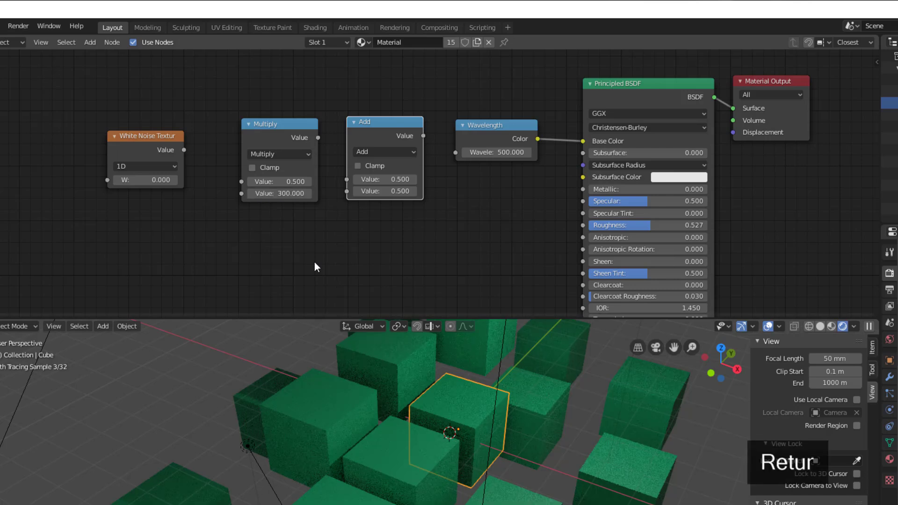
left_click(369, 192)
key("ctrl+a")
type("400")
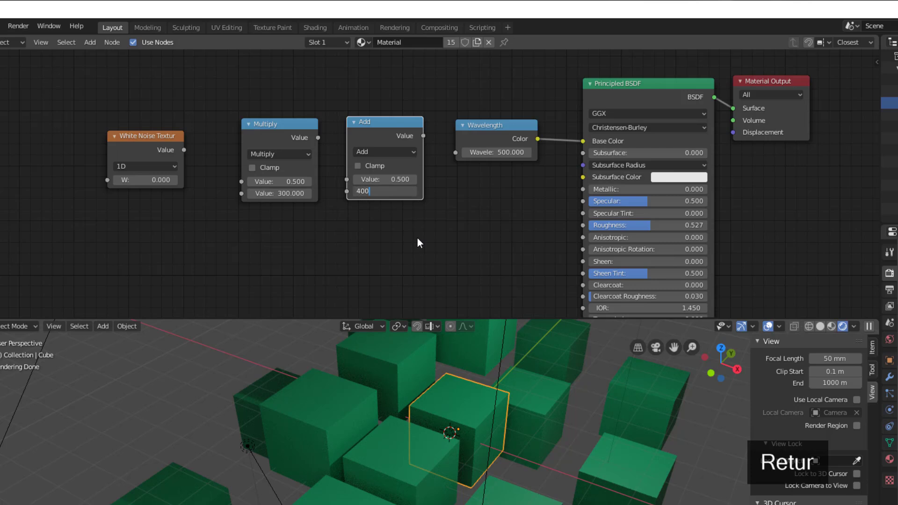
key("Return")
Link White Noise into Multiply, Multiply into Add, and Add into Wavelength.
left_click_drag(184, 150, 242, 181)
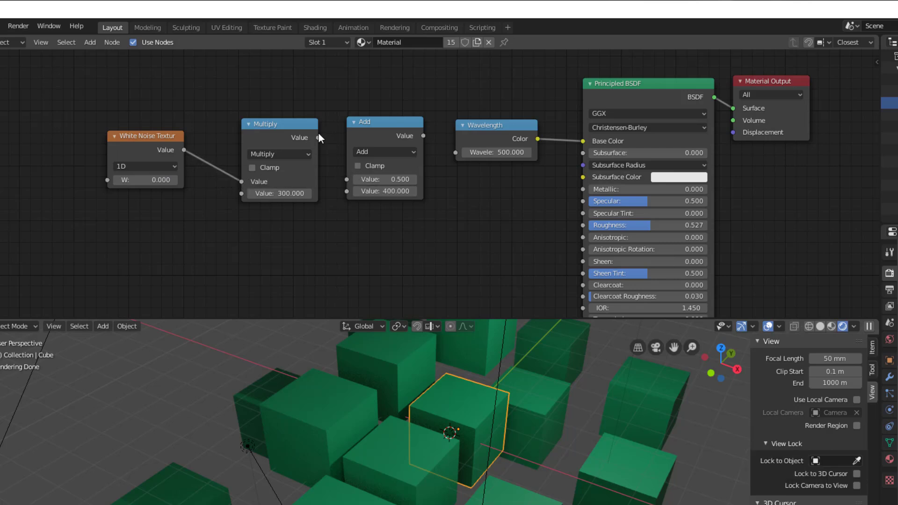
left_click_drag(319, 137, 353, 181)
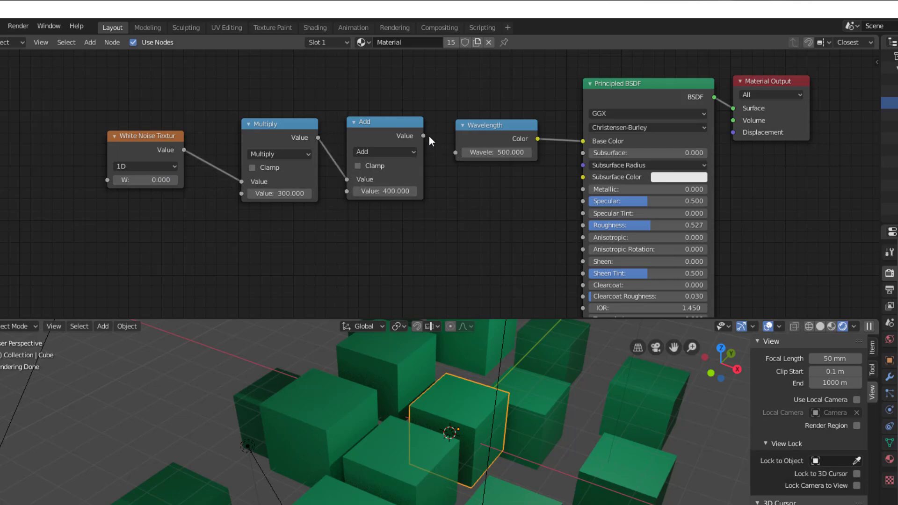
left_click_drag(425, 135, 457, 152)
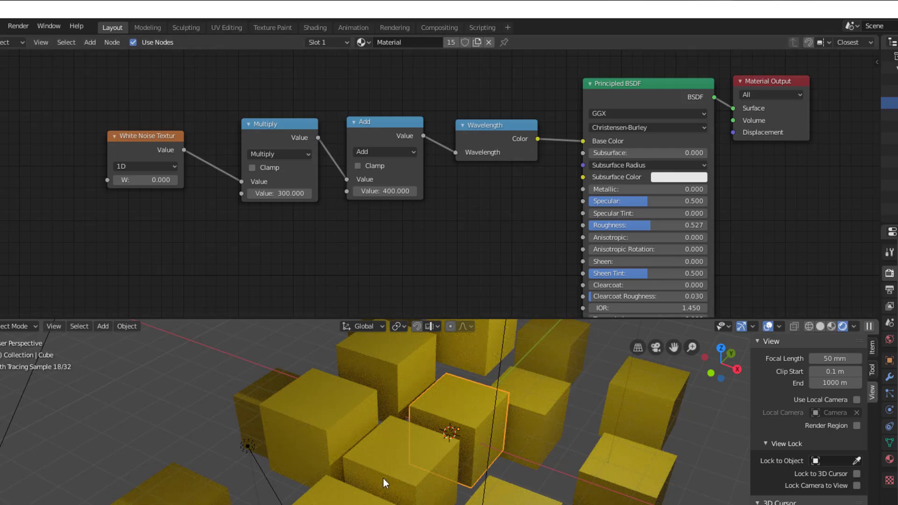
left_click_drag(135, 135, 152, 158)
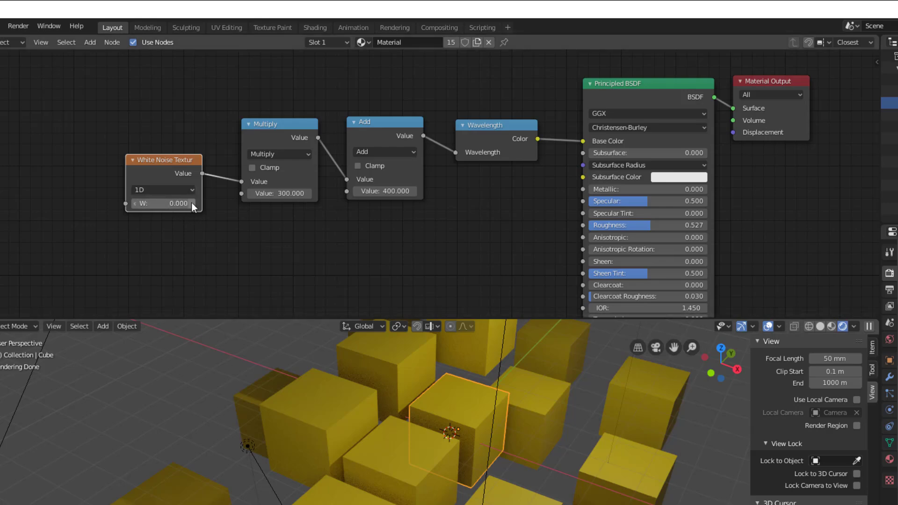
Raise the White Noise W value to 5.100 to turn the cubes purple, then rearrange the nodes.
scroll(192, 203, "up", 3, "ctrl")
scroll(192, 203, "up", 4, "ctrl")
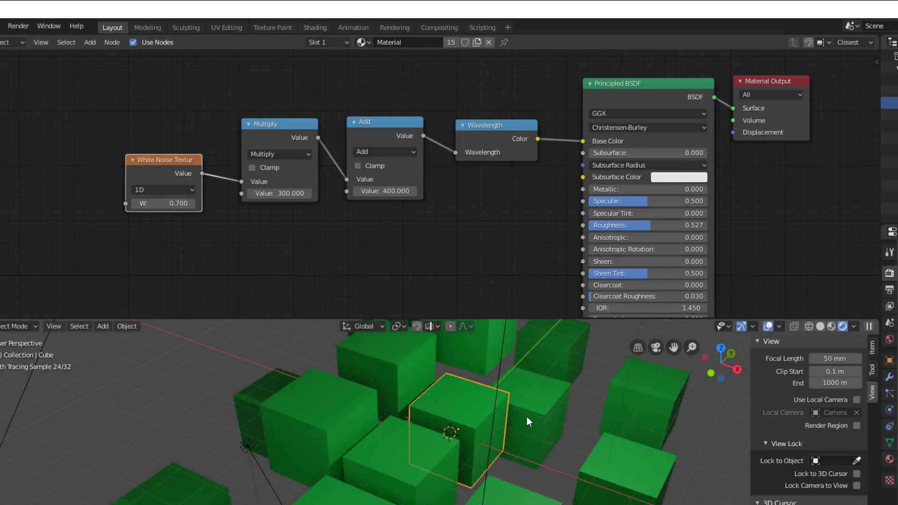
left_click_drag(154, 203, 124, 204)
left_click_drag(174, 163, 135, 175)
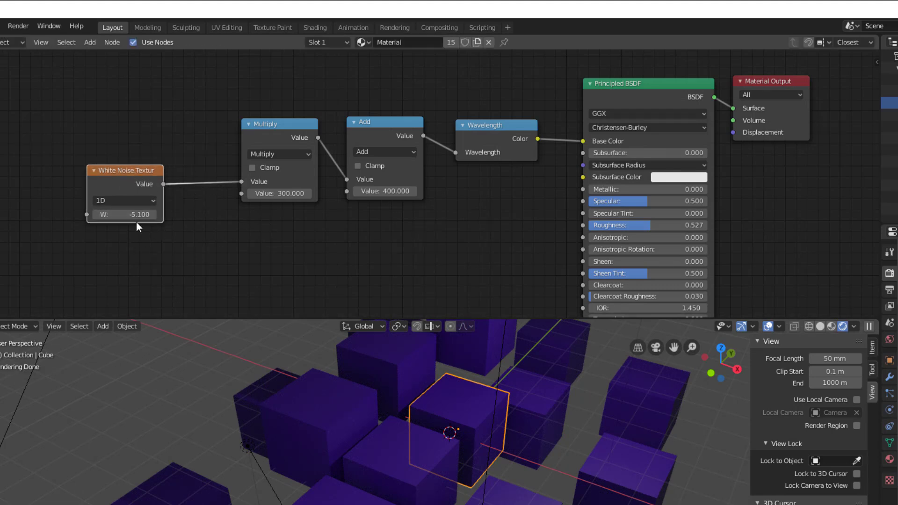
left_click_drag(128, 168, 154, 160)
middle_click_drag(202, 230, 394, 238)
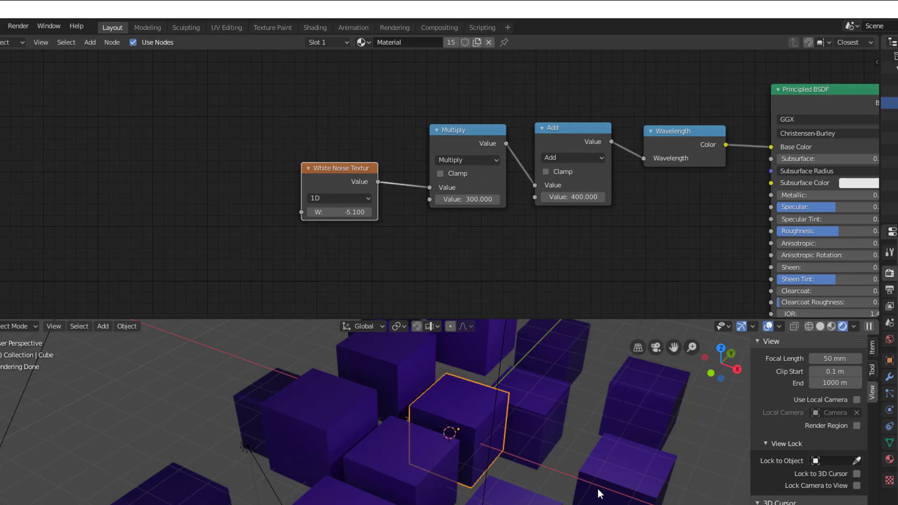
left_click_drag(335, 168, 305, 113)
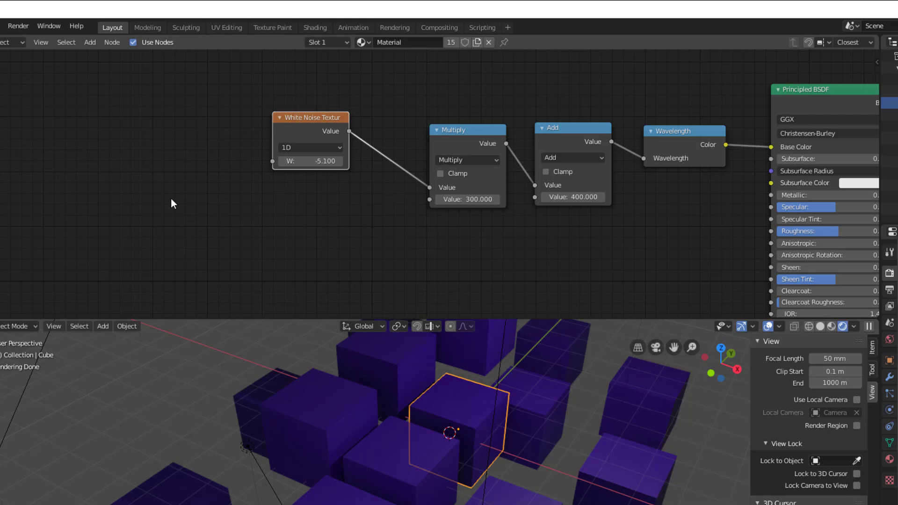
Add an Object Info node and replace the White Noise link into Multiply with its Random output.
key("shift+a")
mouse_move(171, 199)
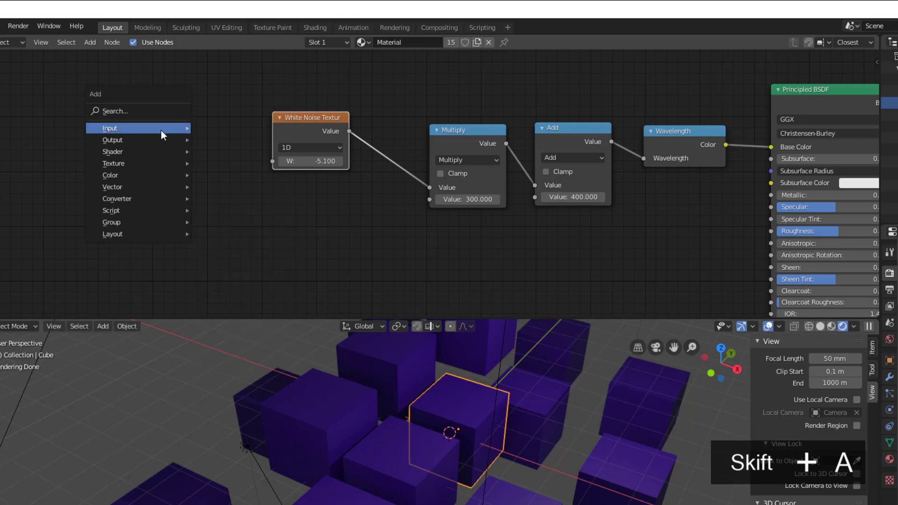
mouse_move(161, 130)
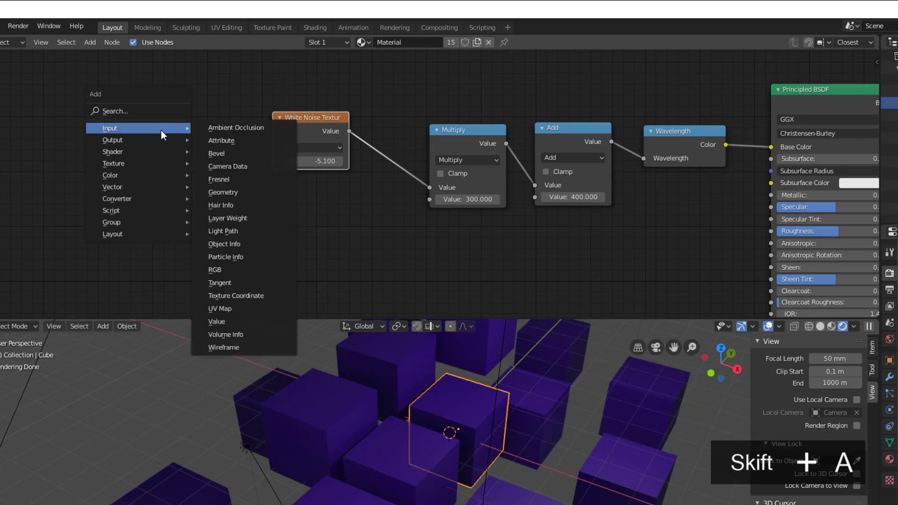
left_click(221, 241)
left_click(156, 186)
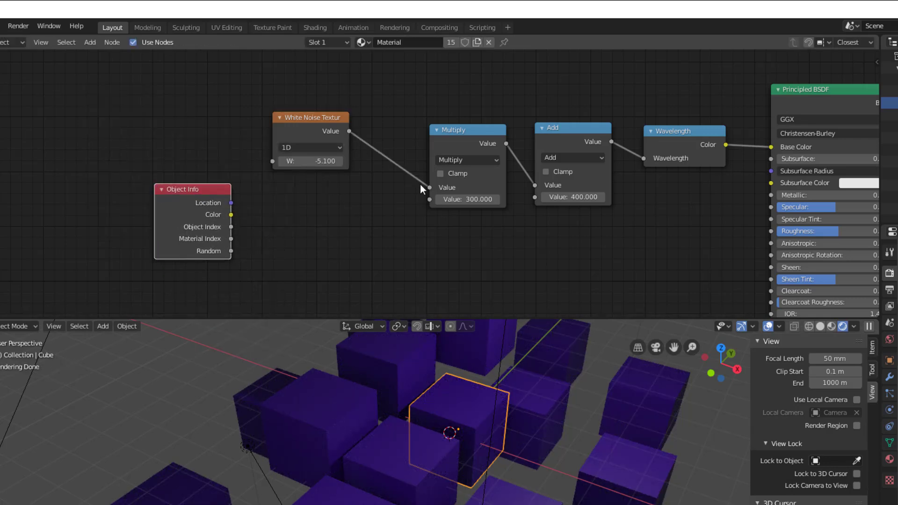
left_click_drag(428, 187, 364, 215)
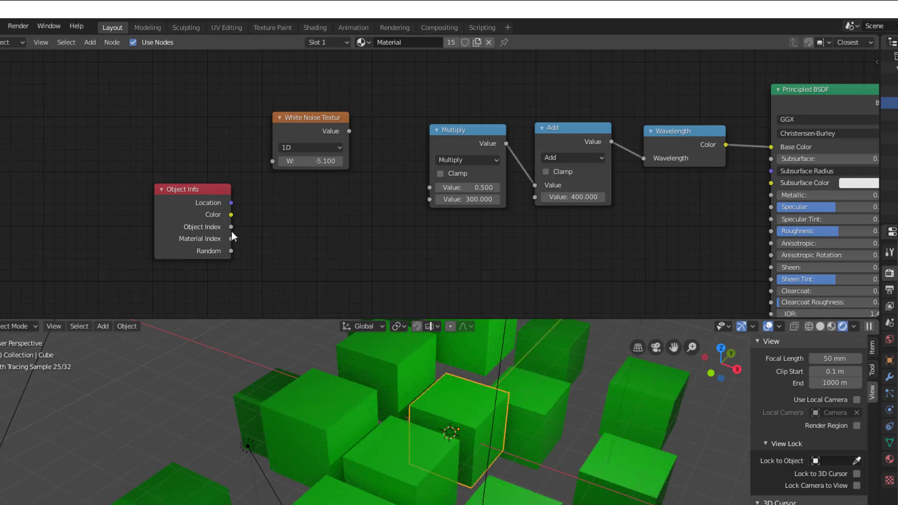
left_click_drag(231, 251, 429, 188)
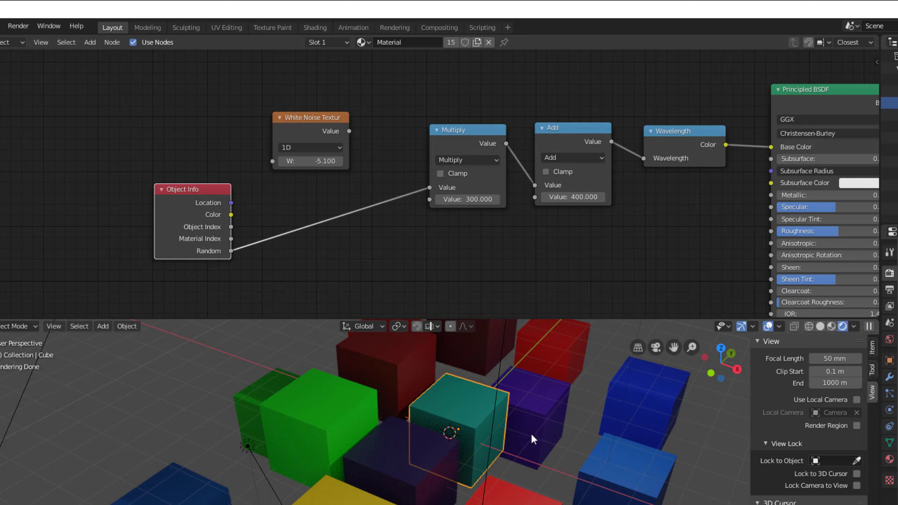
left_click_drag(182, 201, 255, 212)
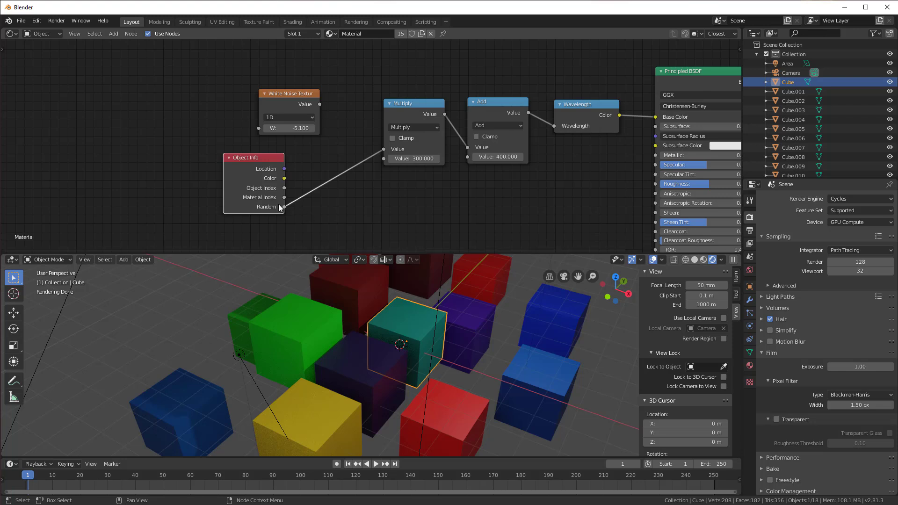
Link Object Info Random into the noise W input and the noise Value into Multiply.
left_click_drag(270, 204, 150, 170)
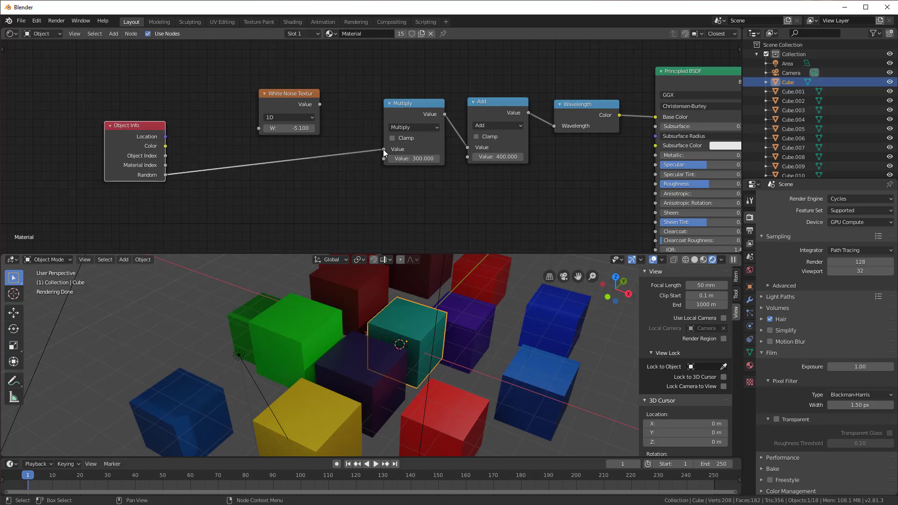
left_click_drag(384, 149, 263, 130)
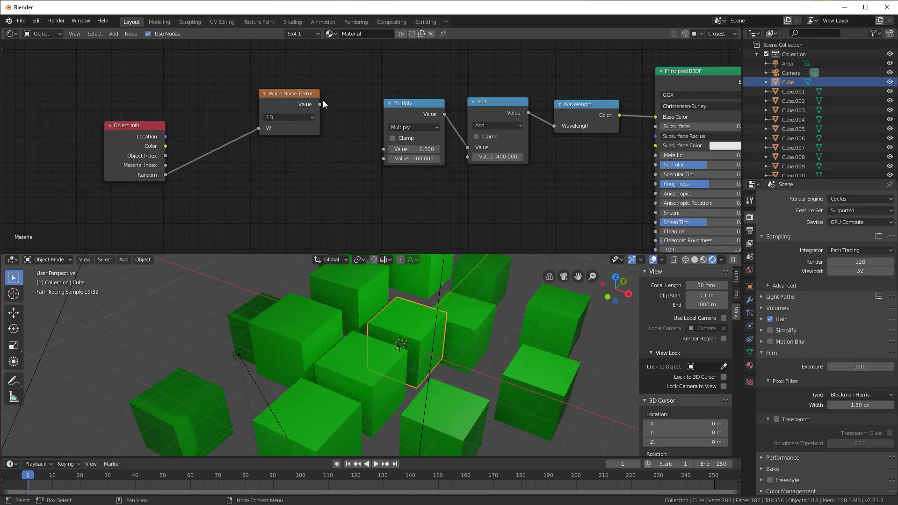
left_click_drag(319, 104, 388, 147)
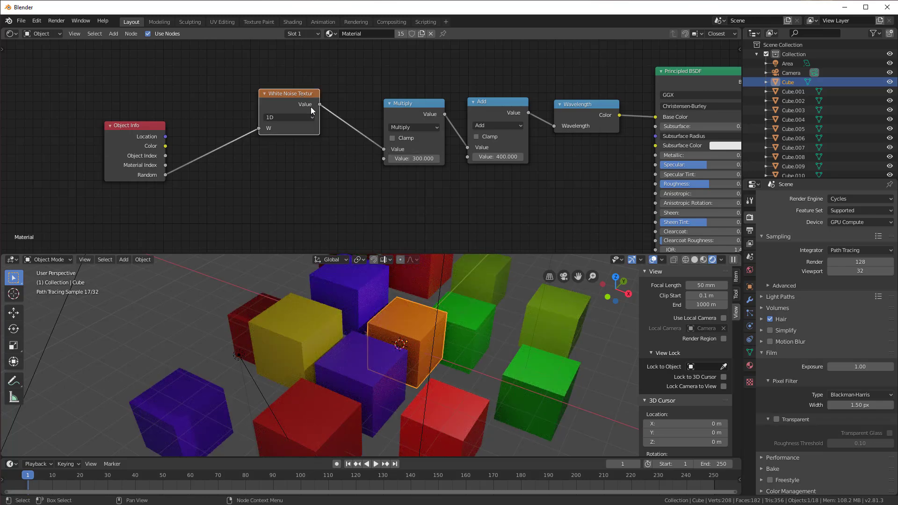
left_click_drag(317, 110, 342, 128)
left_click_drag(138, 124, 193, 130)
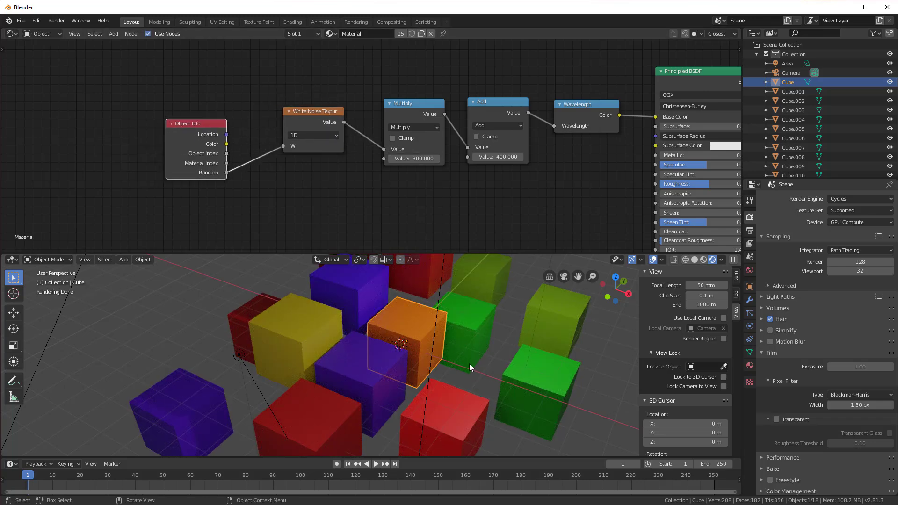
left_click_drag(310, 115, 305, 91)
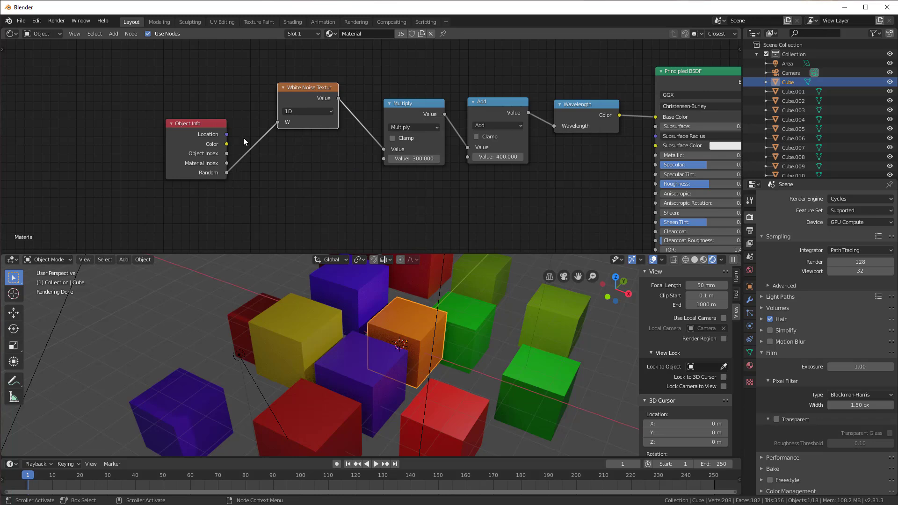
left_click_drag(379, 150, 338, 139)
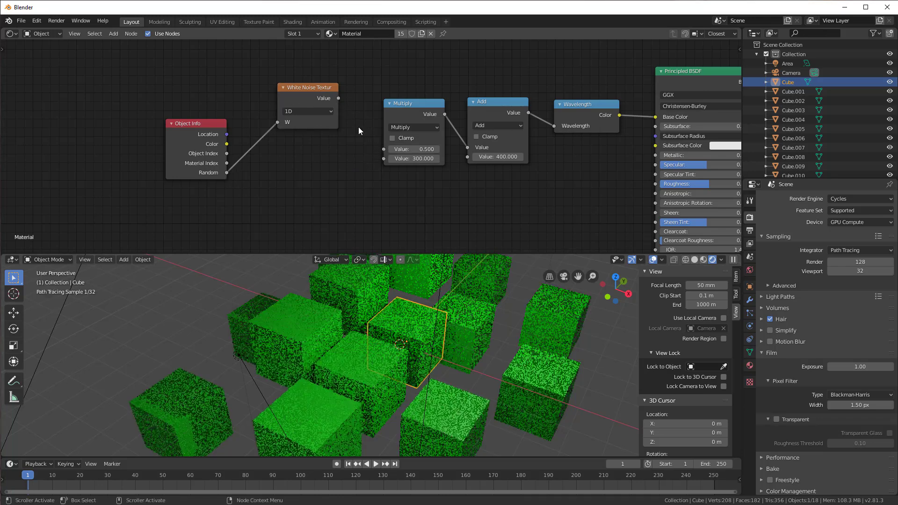
left_click_drag(225, 172, 386, 153)
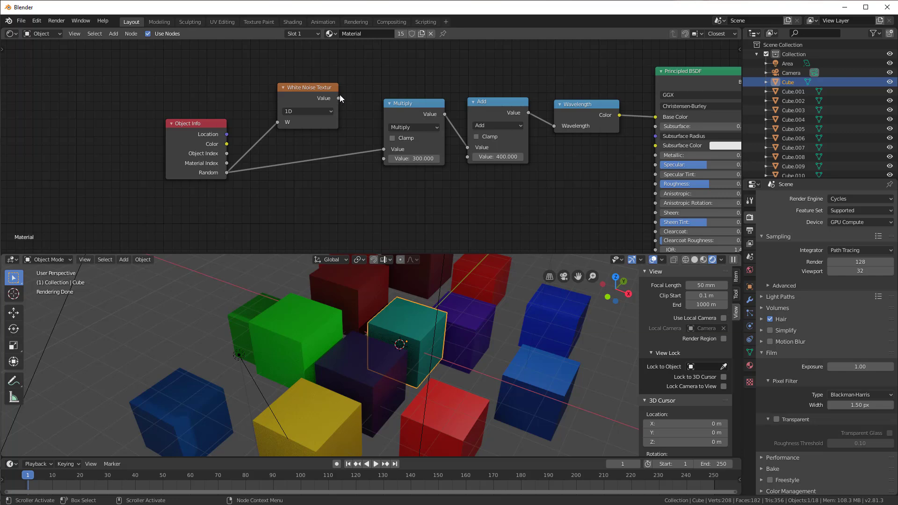
left_click_drag(339, 98, 384, 149)
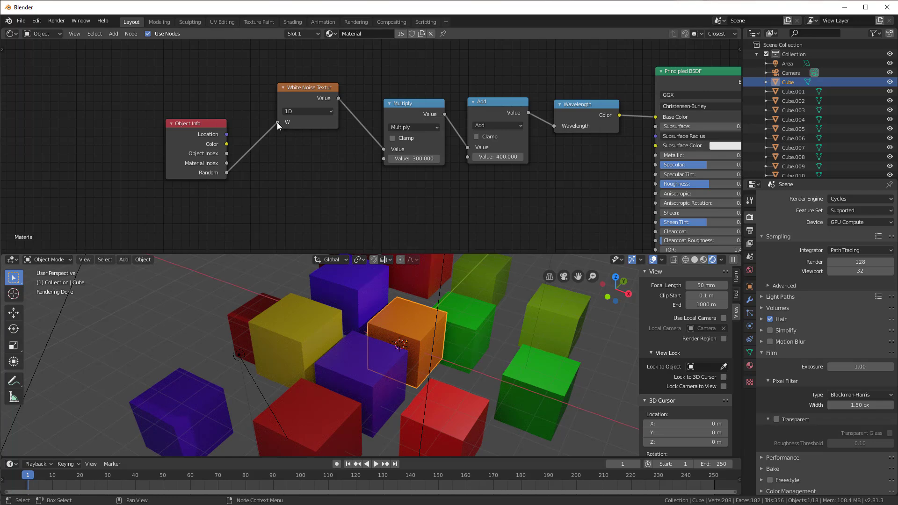
Drop the Random→W link, set the noise to 3D, and feed Object Info Location into its Vector.
left_click_drag(277, 122, 273, 135)
left_click(296, 113)
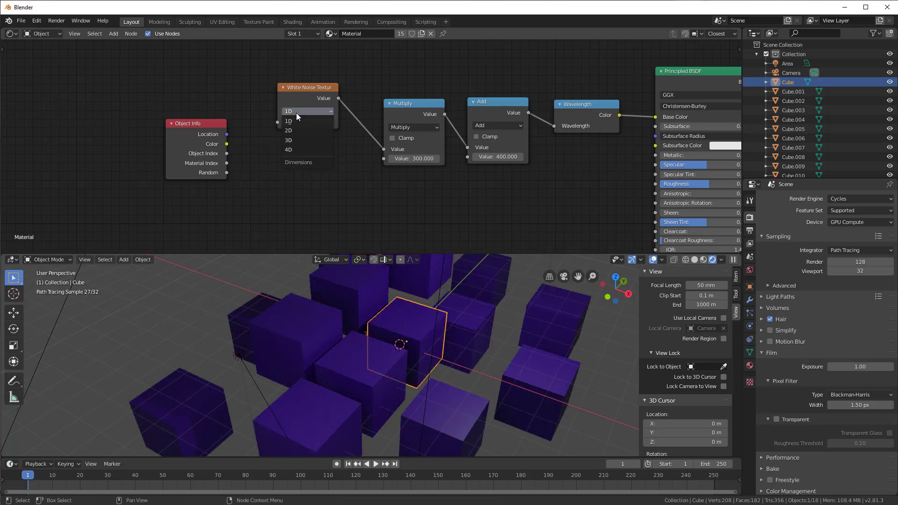
left_click(295, 142)
left_click_drag(198, 133, 278, 123)
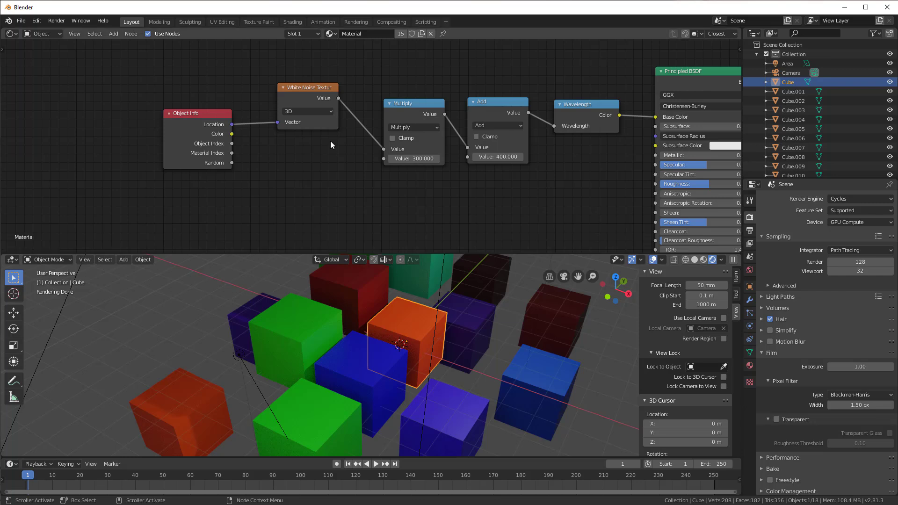
left_click_drag(297, 87, 301, 97)
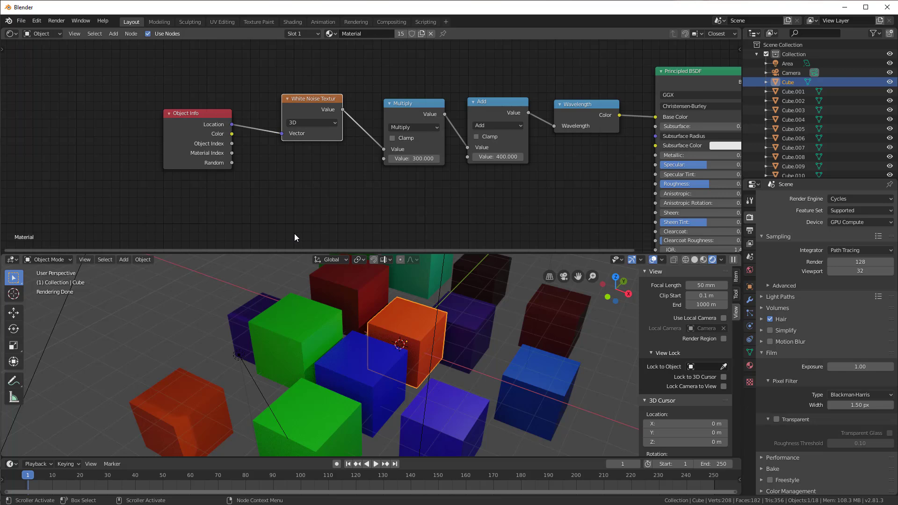
Switch the White Noise to 4D with W at -2.800, trying then removing a Random→W link.
left_click(308, 122)
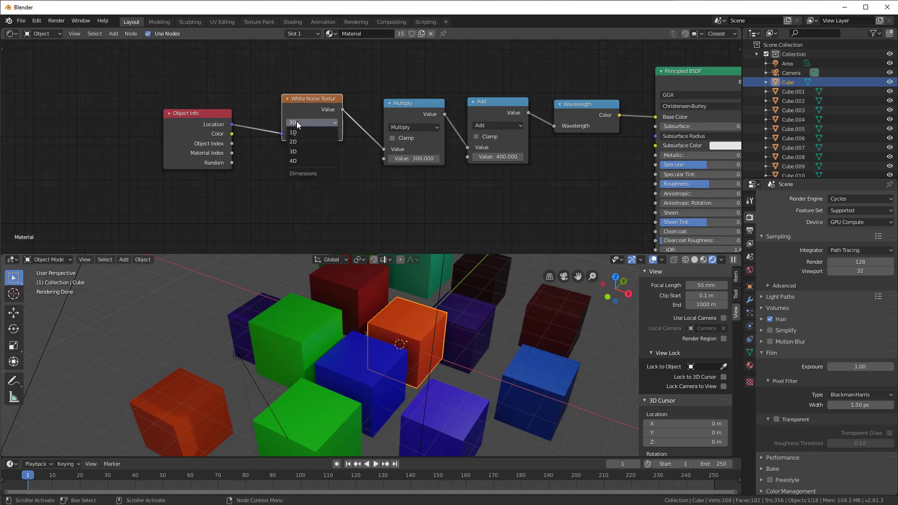
left_click(304, 162)
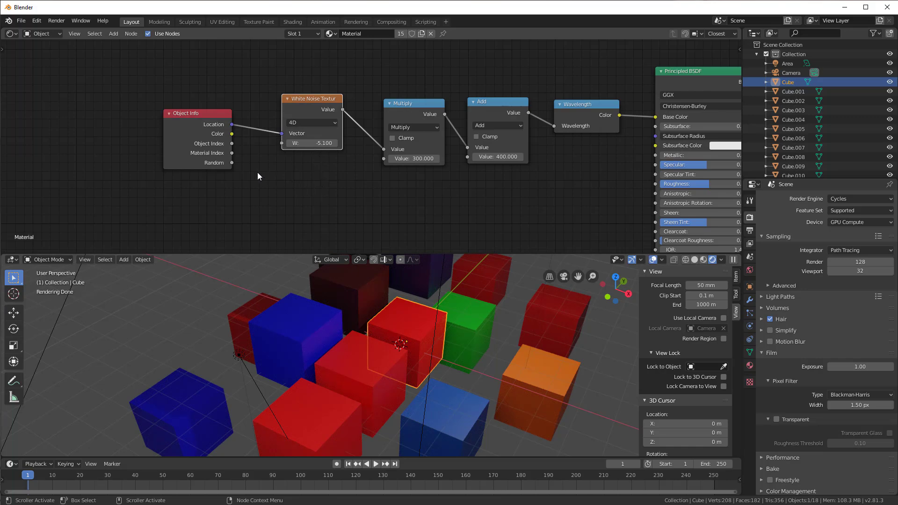
left_click_drag(321, 144, 327, 146)
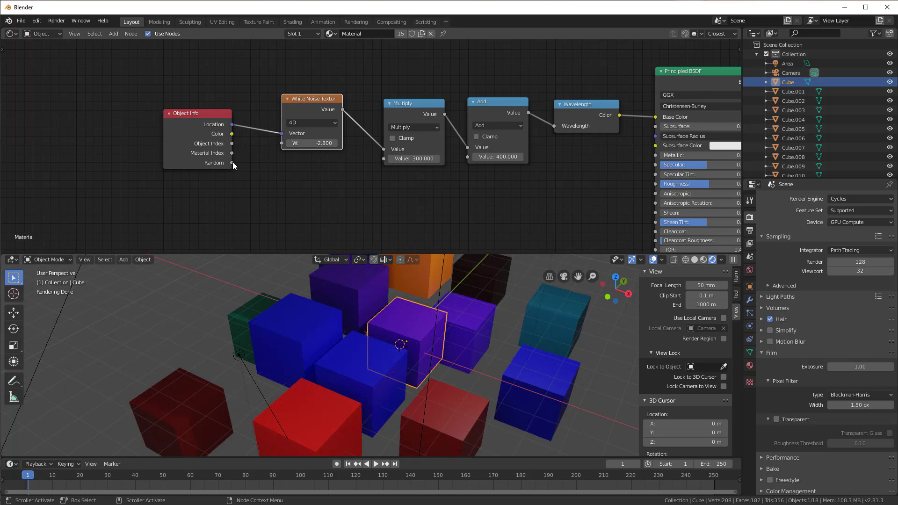
left_click_drag(232, 162, 290, 141)
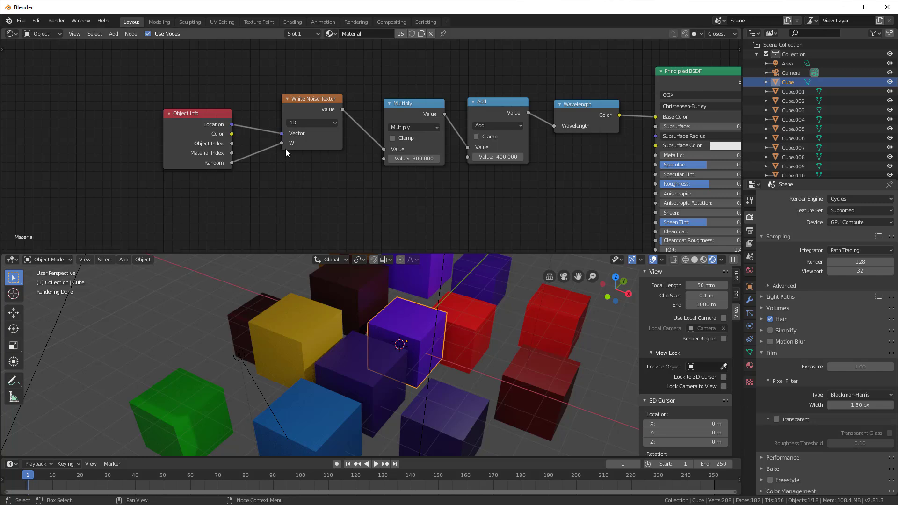
left_click_drag(283, 142, 271, 151)
left_click_drag(198, 122, 169, 166)
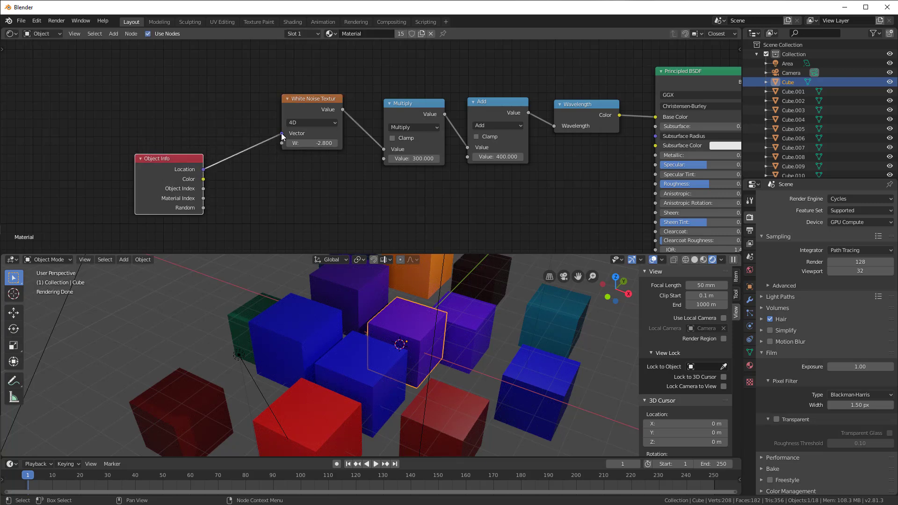
Unlink Location from the noise Vector and set Vector 4.000, -5.000, -1.400 with W -3.500.
left_click_drag(282, 135, 255, 184)
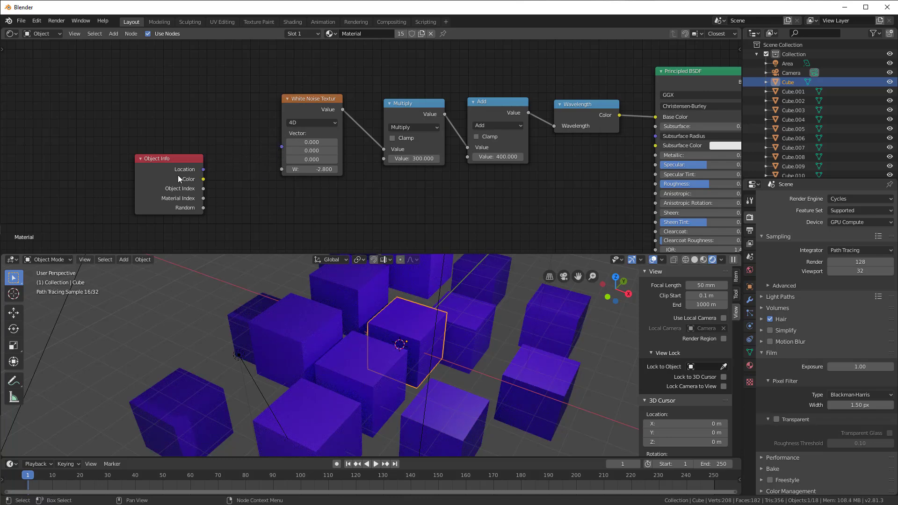
left_click_drag(178, 175, 163, 204)
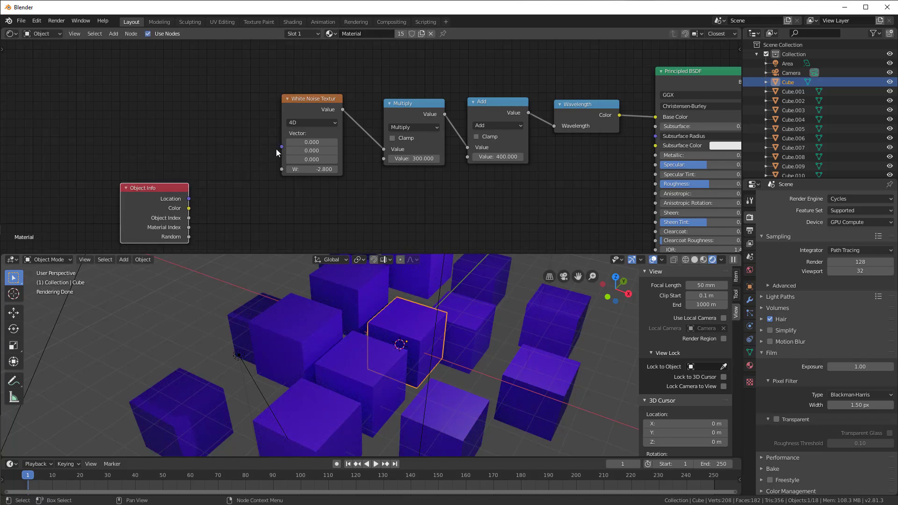
left_click_drag(306, 142, 307, 179)
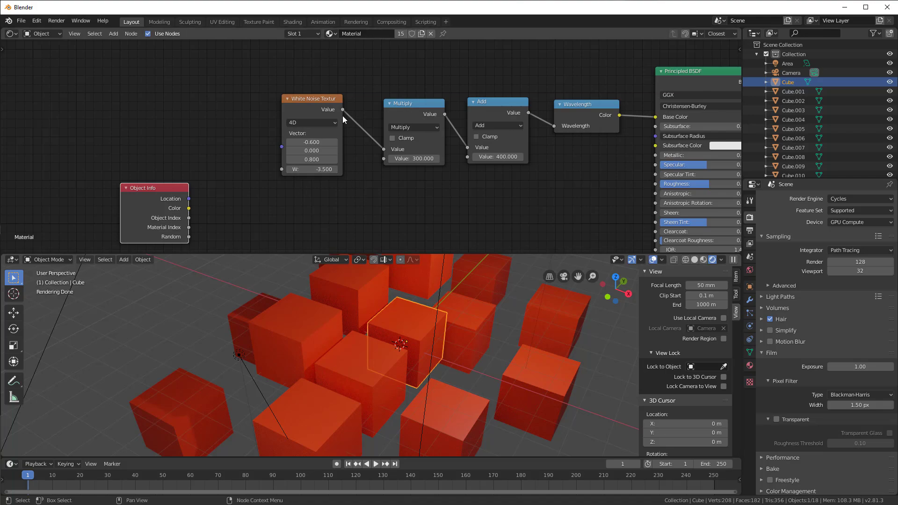
left_click_drag(306, 146, 317, 164)
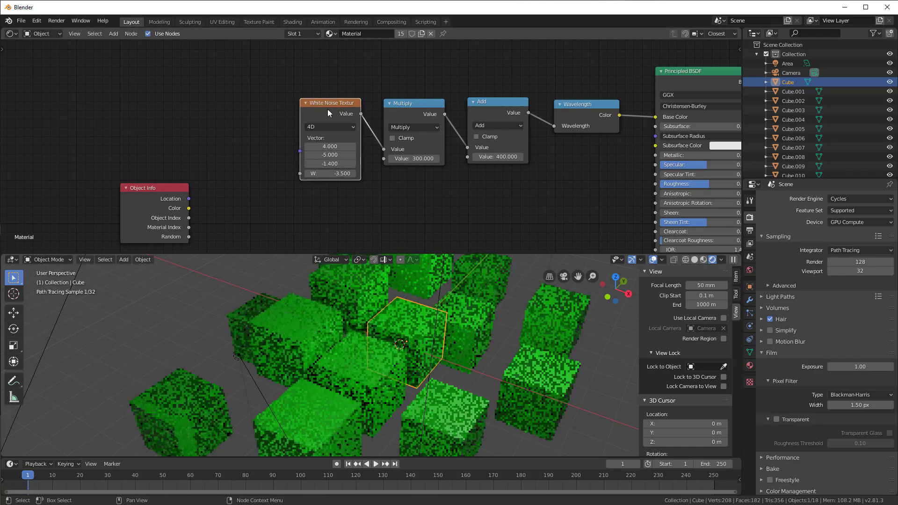
left_click_drag(300, 100, 263, 78)
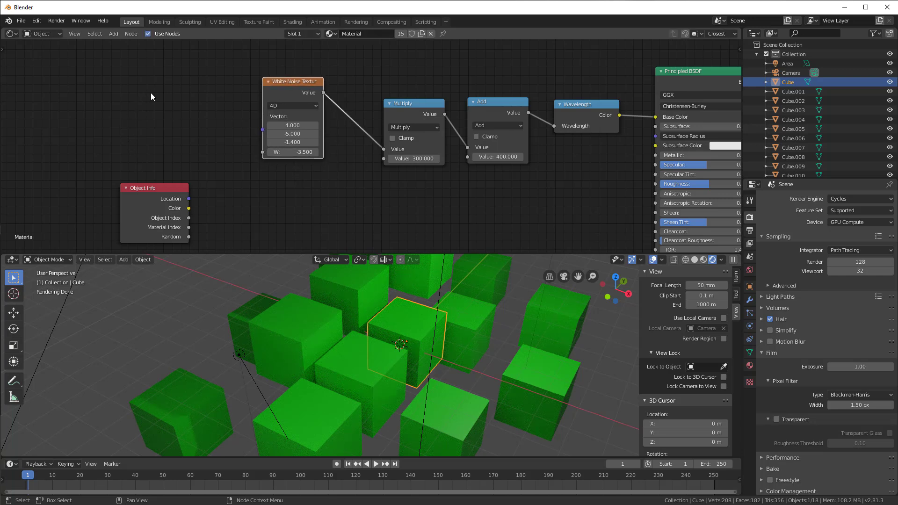
Add a Texture Coordinate node and feed its Object output into the White Noise Vector.
key("shift+a")
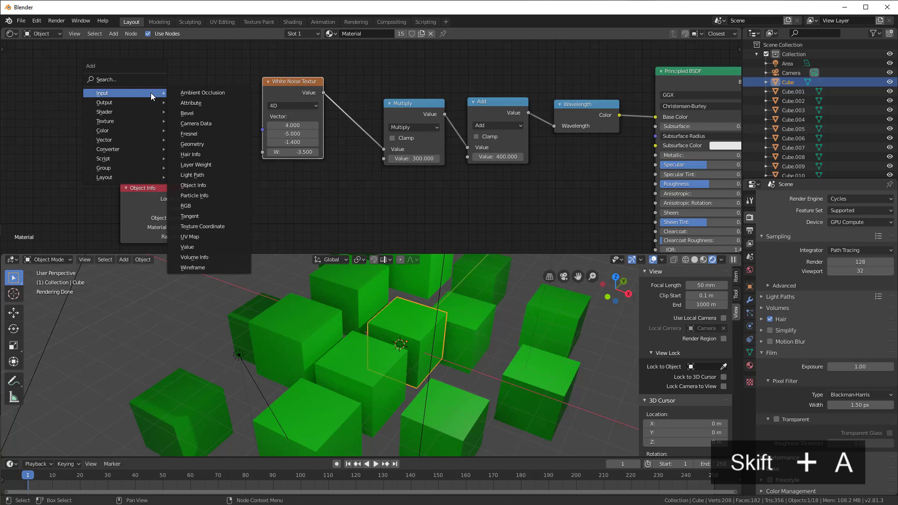
left_click(208, 227)
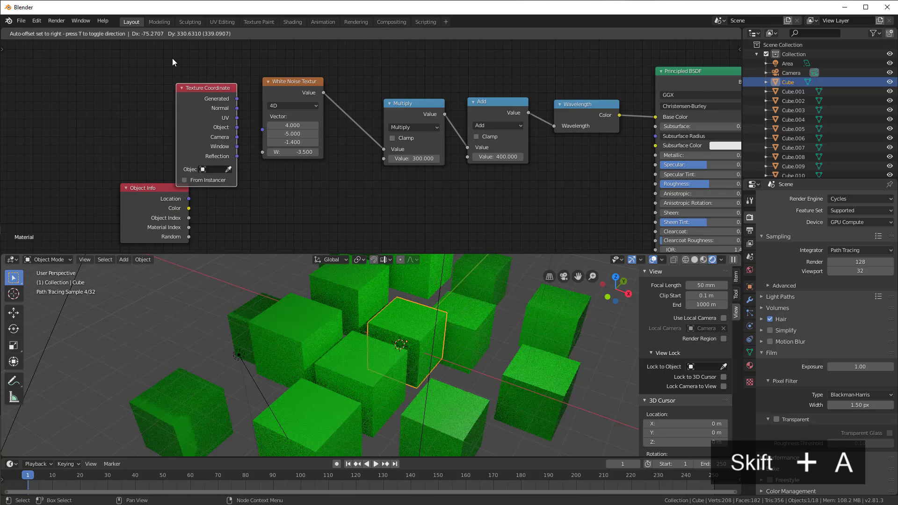
left_click(167, 61)
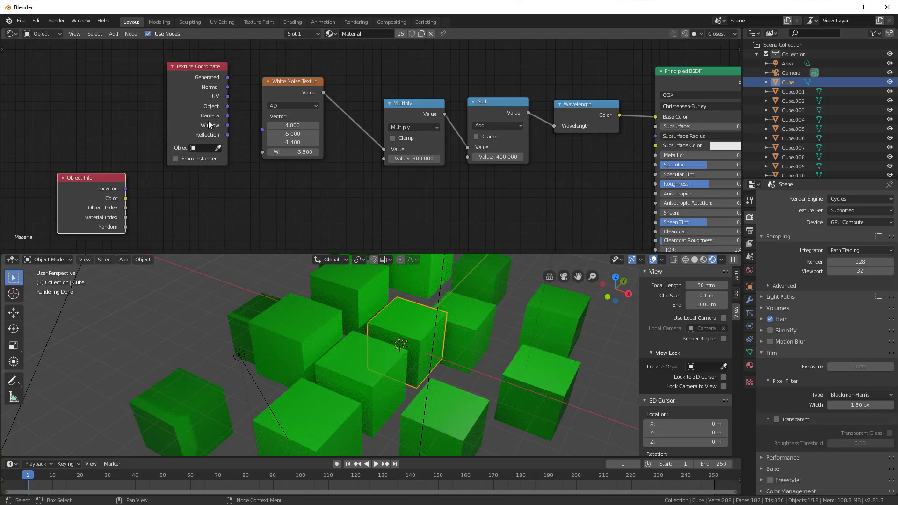
left_click_drag(228, 106, 262, 130)
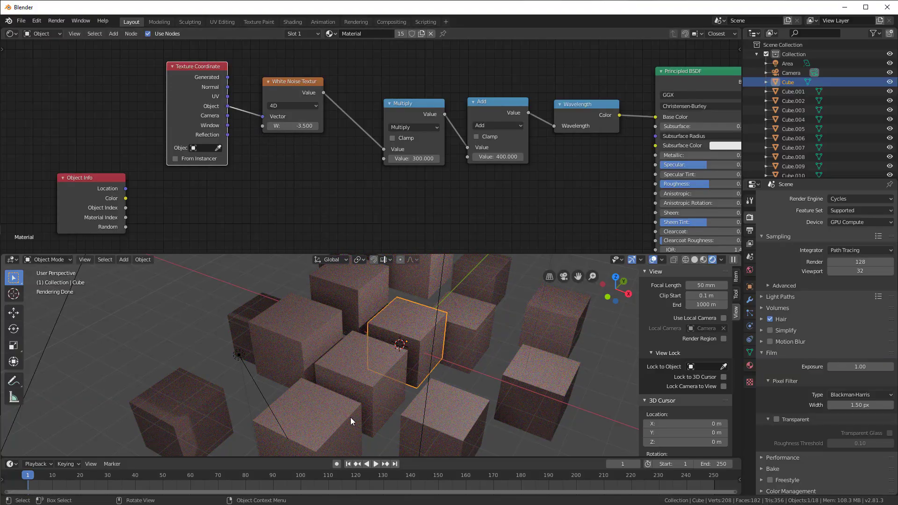
Set the White Noise W to 1.000 and tidy the noise, Texture Coordinate and Object Info nodes.
scroll(350, 417, "up", 6)
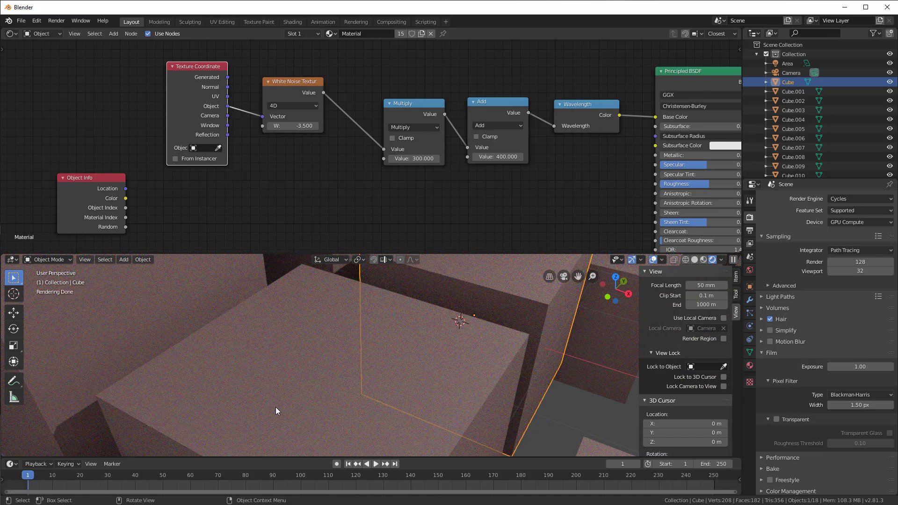
left_click_drag(193, 112, 192, 123)
left_click_drag(290, 126, 344, 135)
mouse_move(287, 126)
left_mouse_down()
mouse_move(322, 134)
mouse_move(295, 126)
left_mouse_up()
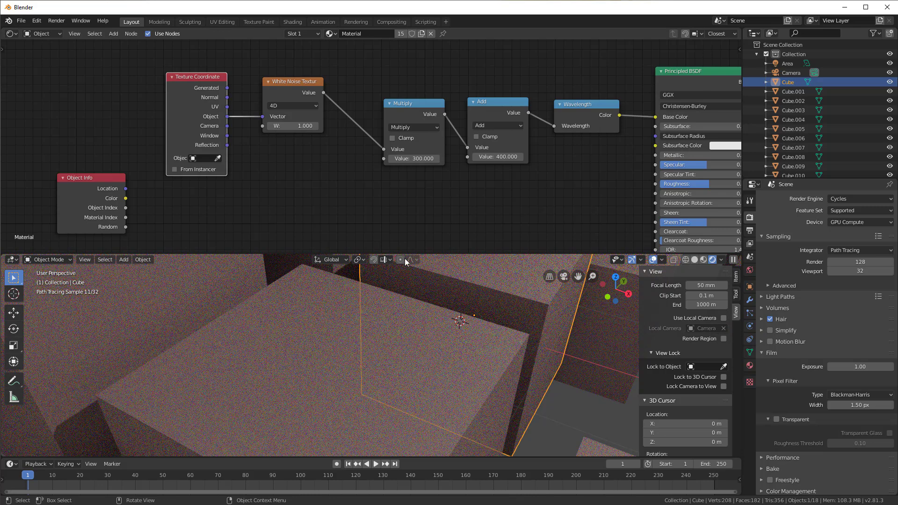
left_click_drag(297, 105, 334, 139)
left_click_drag(199, 123, 162, 107)
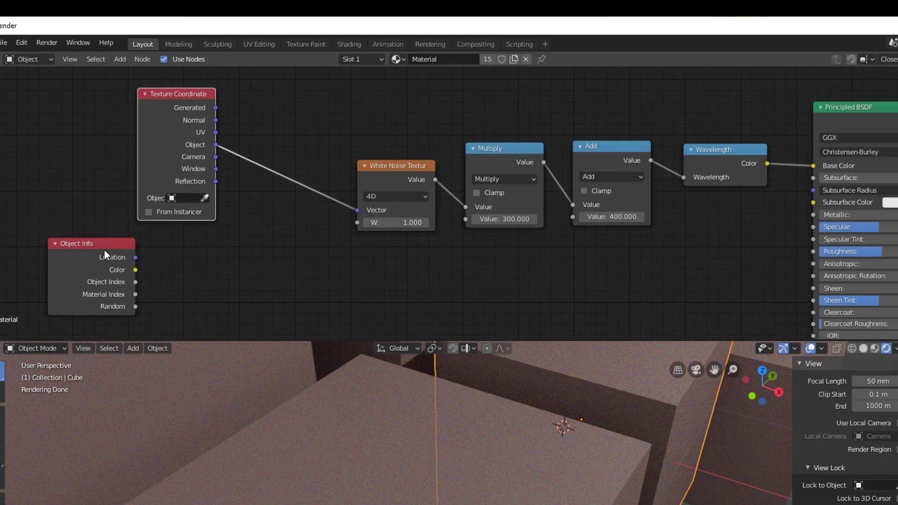
left_click_drag(105, 250, 40, 193)
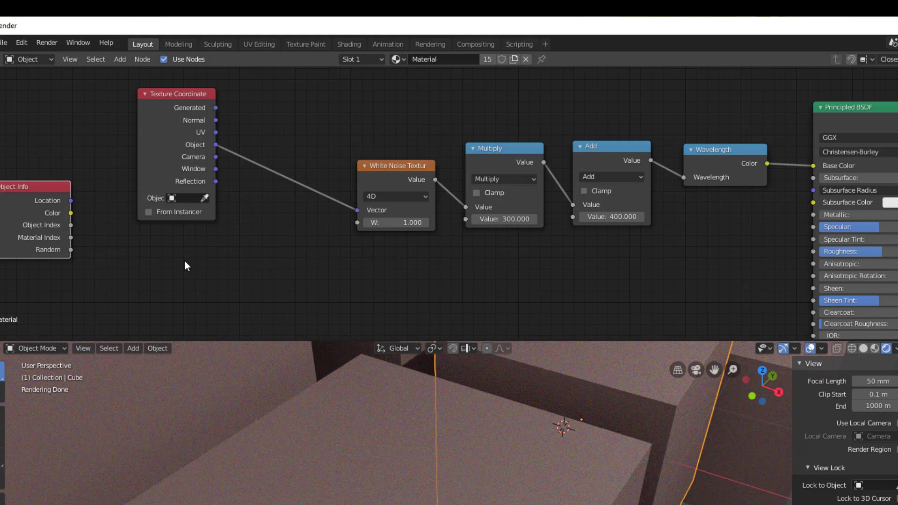
Add a Vector Math node below Texture Coordinate, trying Dot Product before settling on Normalize.
key("shift+a")
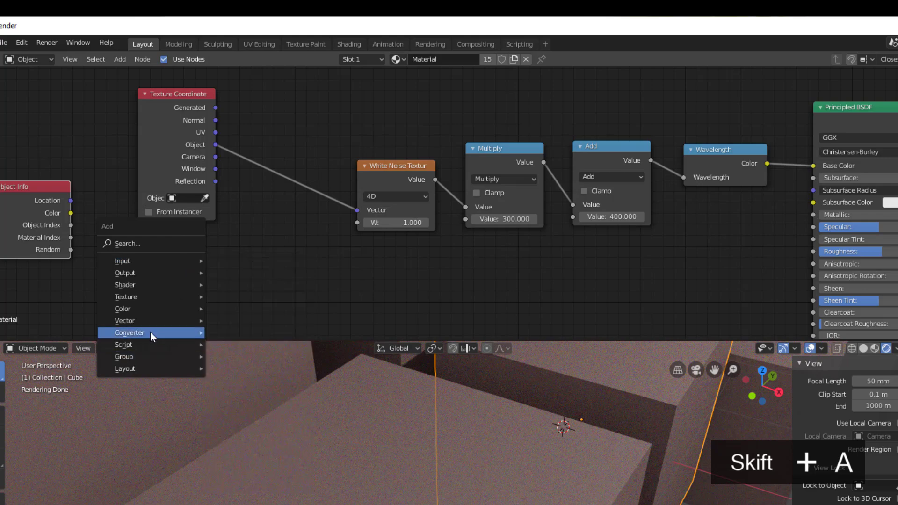
mouse_move(150, 332)
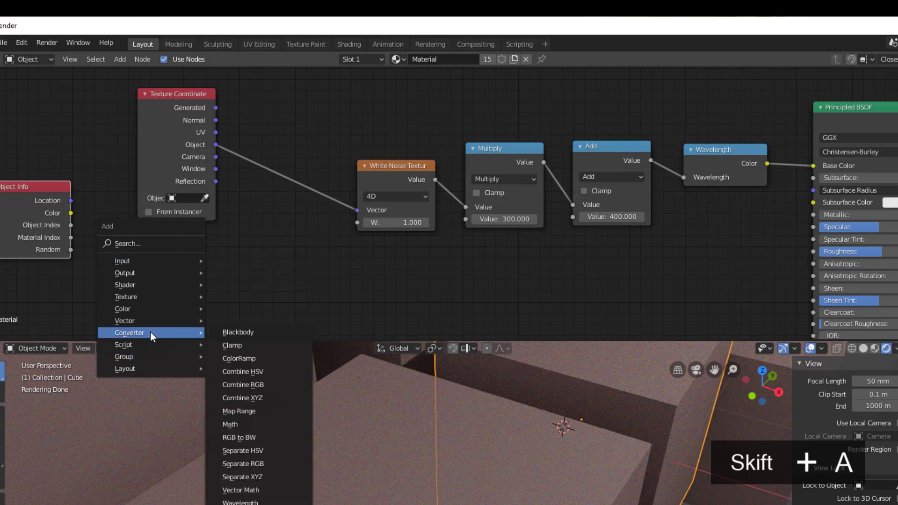
left_click(243, 490)
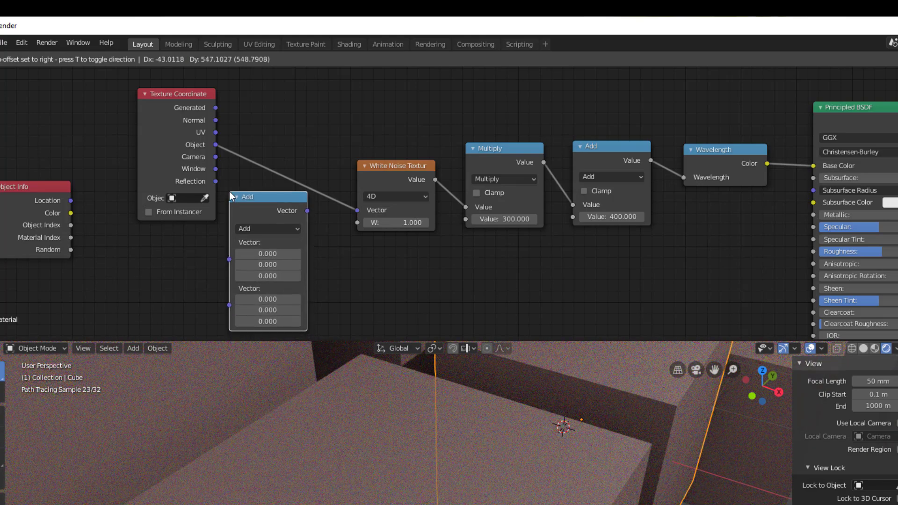
left_click(229, 191)
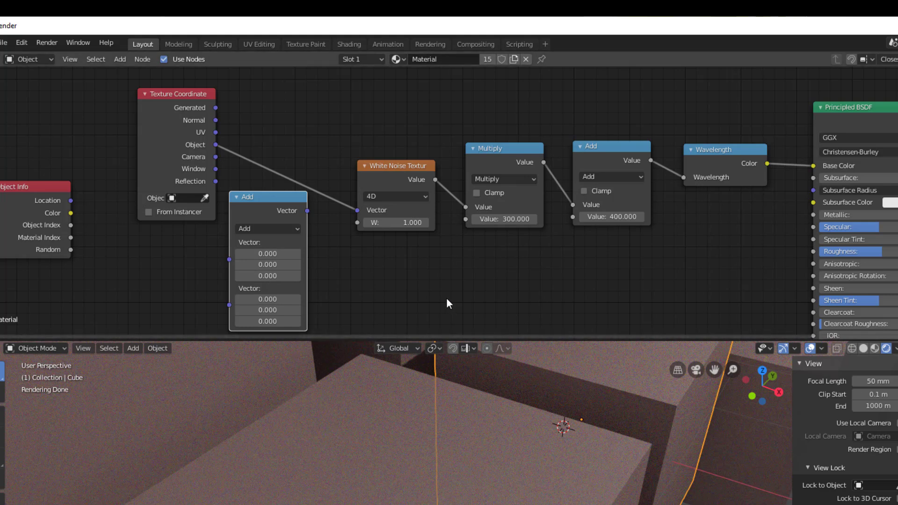
left_click(291, 228)
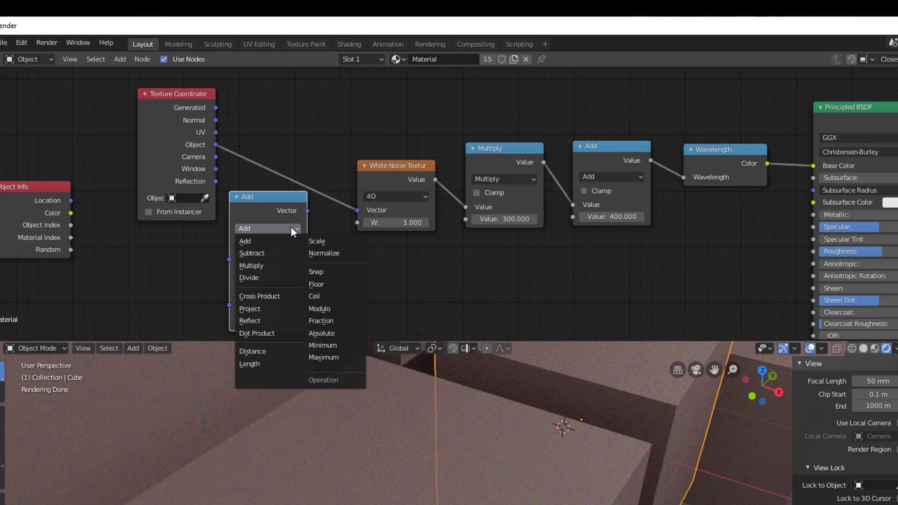
left_click(282, 332)
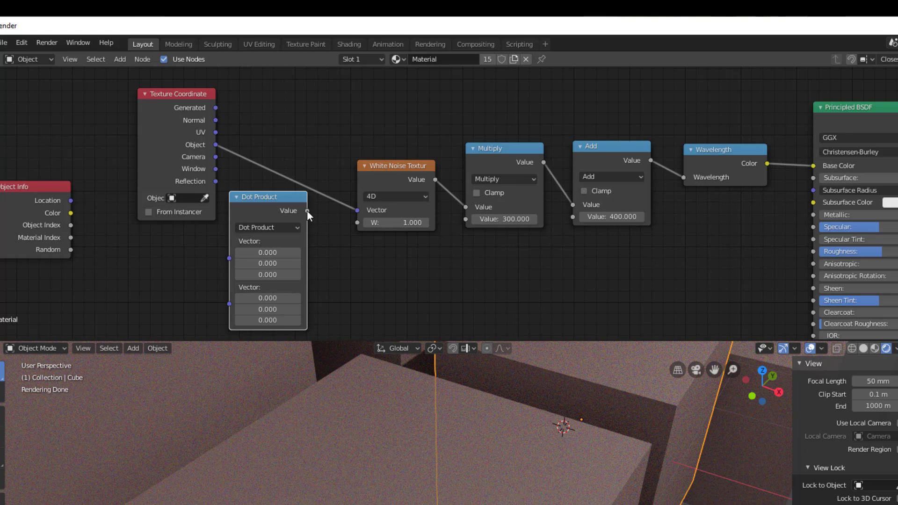
left_click(291, 229)
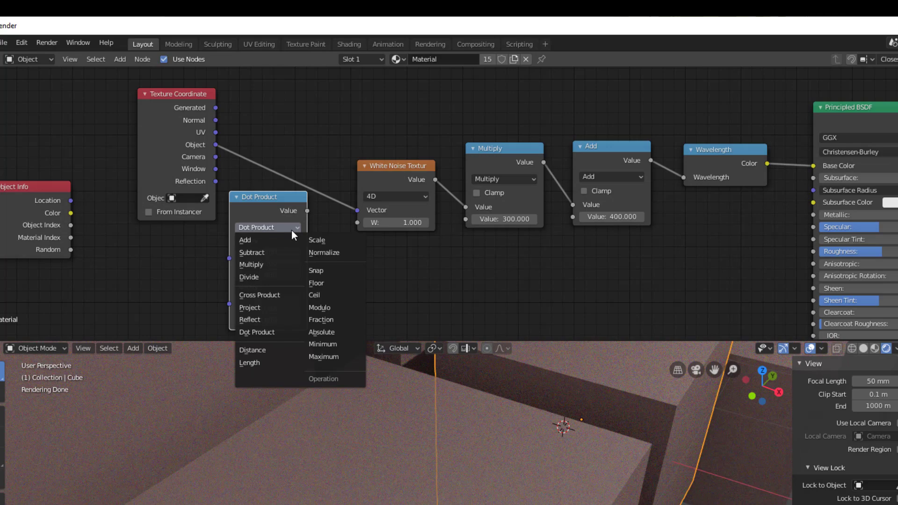
left_click(327, 252)
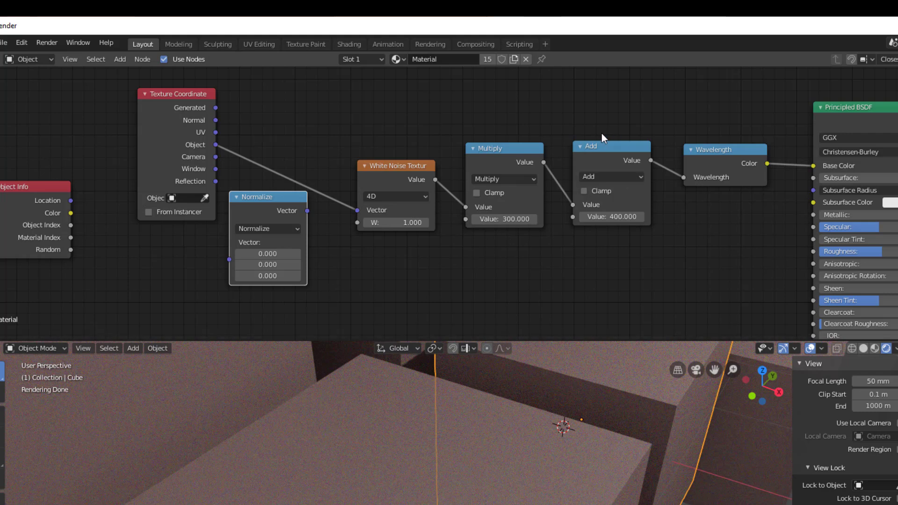
left_click(602, 177)
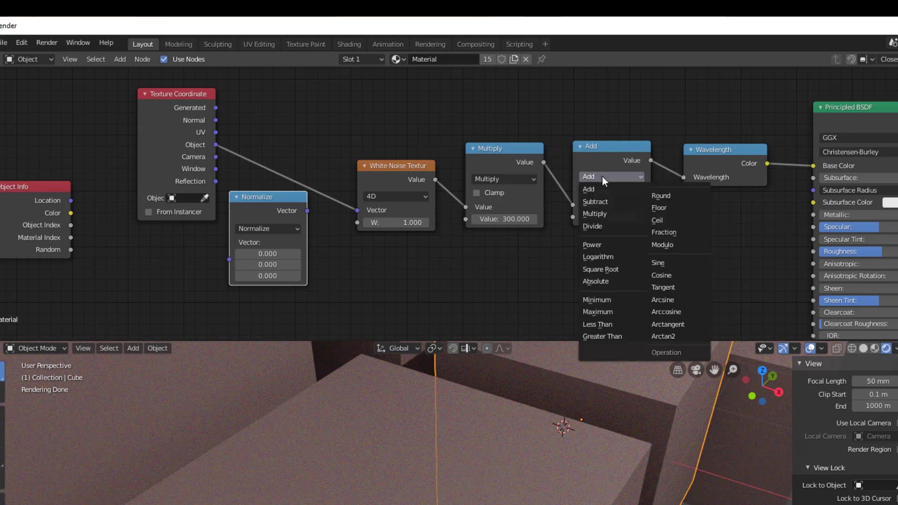
left_click(607, 281)
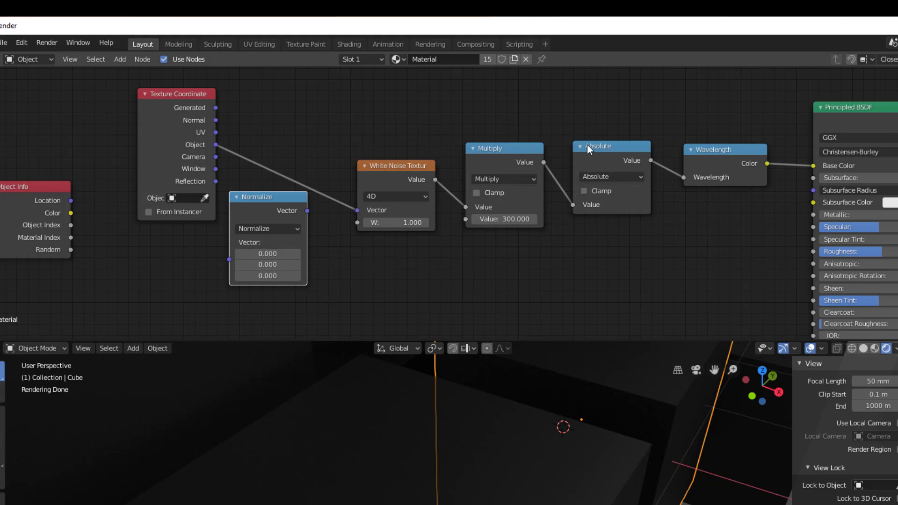
left_click(610, 176)
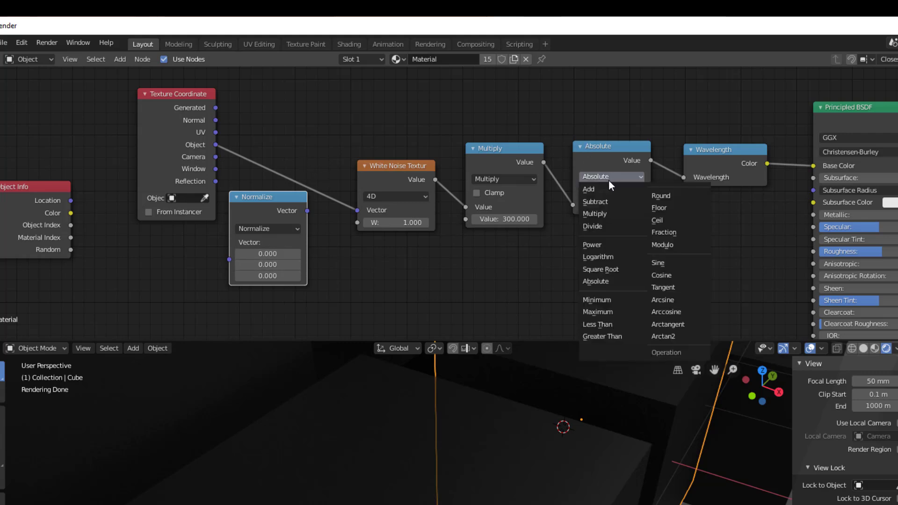
left_click(607, 187)
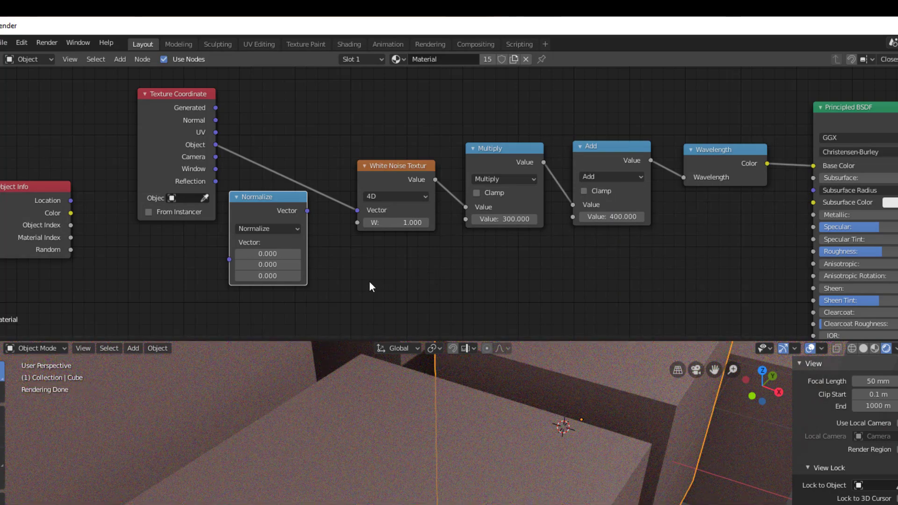
left_click(279, 228)
Change the Normalize node's operation to Snap.
left_click_drag(260, 200, 276, 216)
left_click(276, 246)
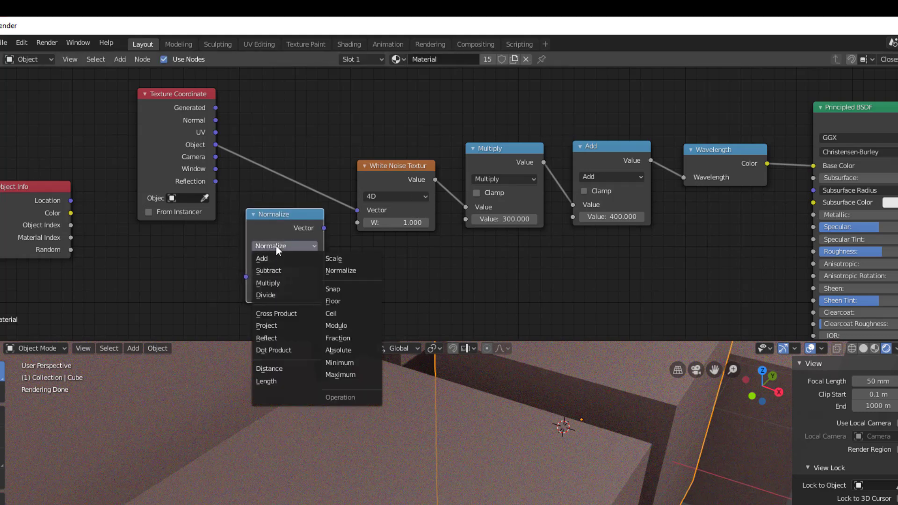
left_click(340, 287)
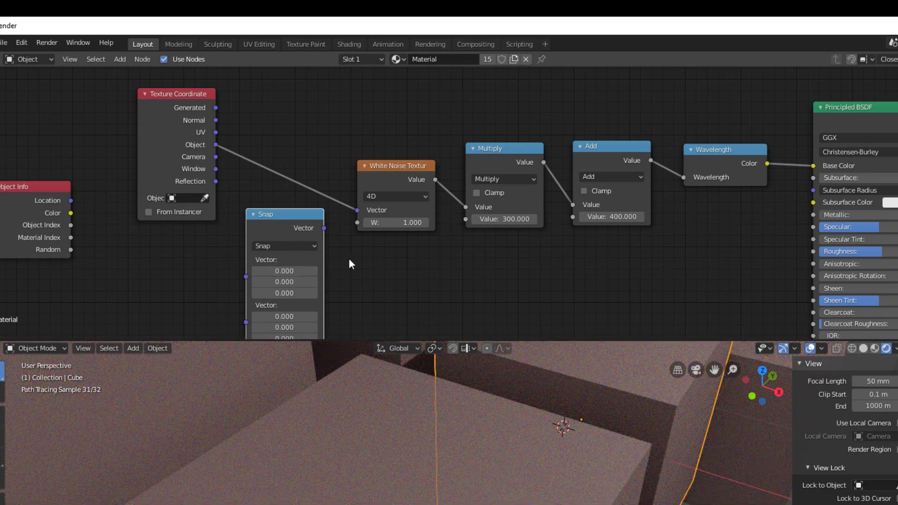
scroll(385, 274, "down", 1, "shift")
scroll(385, 274, "down", 5, "shift")
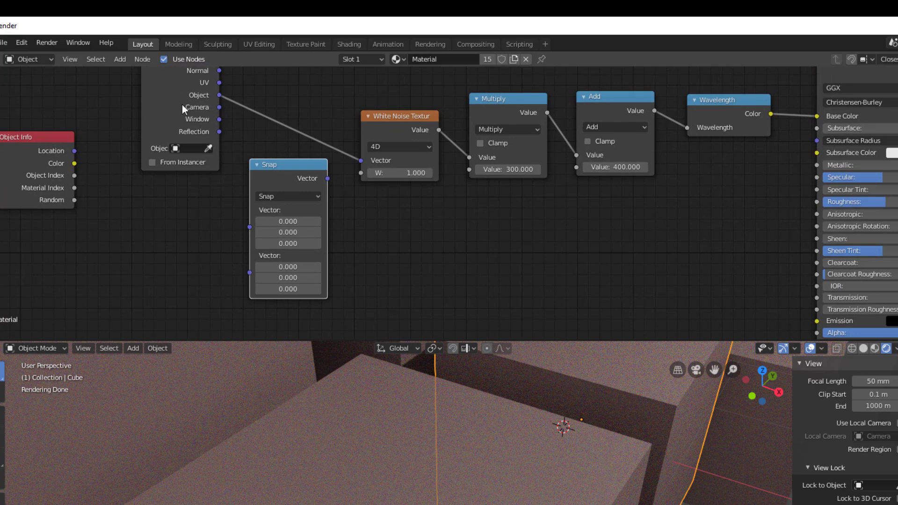
Route Texture Coordinate Object through the Snap node into the White Noise Vector.
left_click_drag(179, 103, 170, 130)
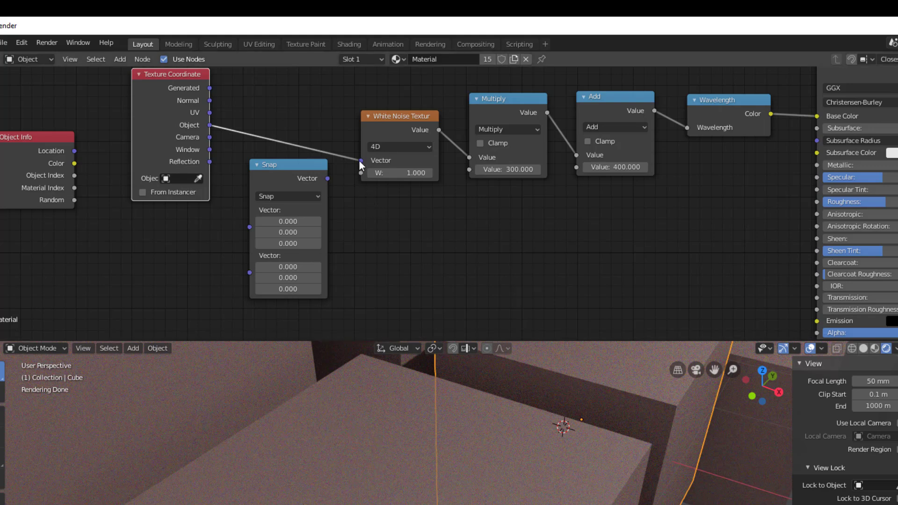
left_click_drag(361, 161, 252, 228)
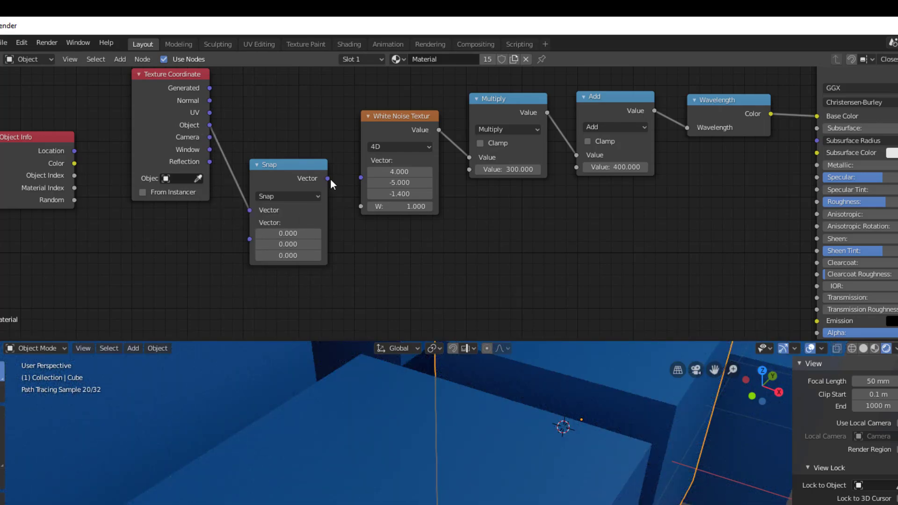
left_click_drag(355, 184, 364, 181)
left_click_drag(297, 173, 300, 137)
scroll(353, 468, "down", 5)
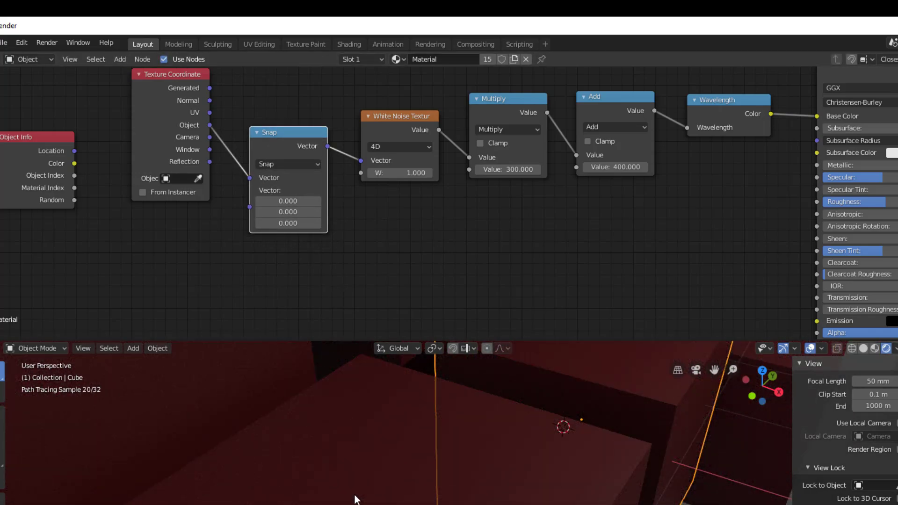
middle_click_drag(356, 499, 301, 497)
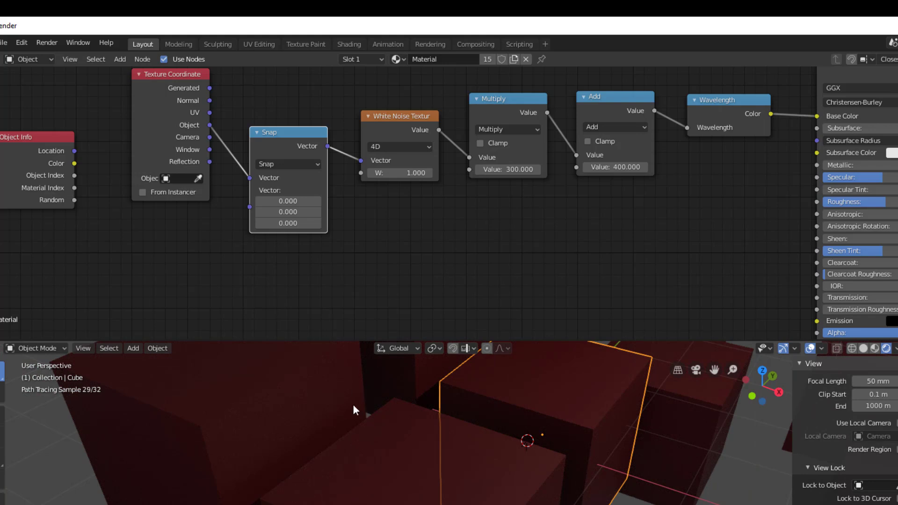
Step all three Snap increments through 0.100 and 0.200 up to 0.300, checking the cubes.
left_click(317, 201)
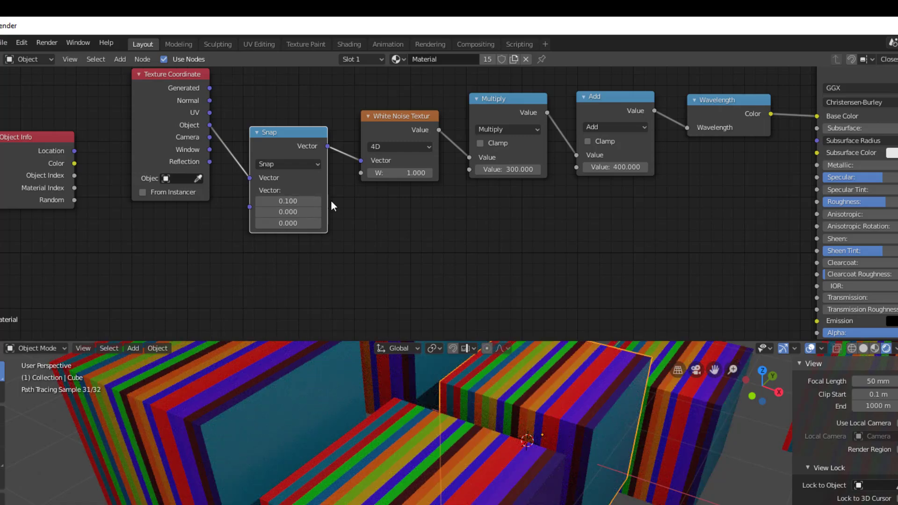
left_click(317, 212)
left_click(317, 223)
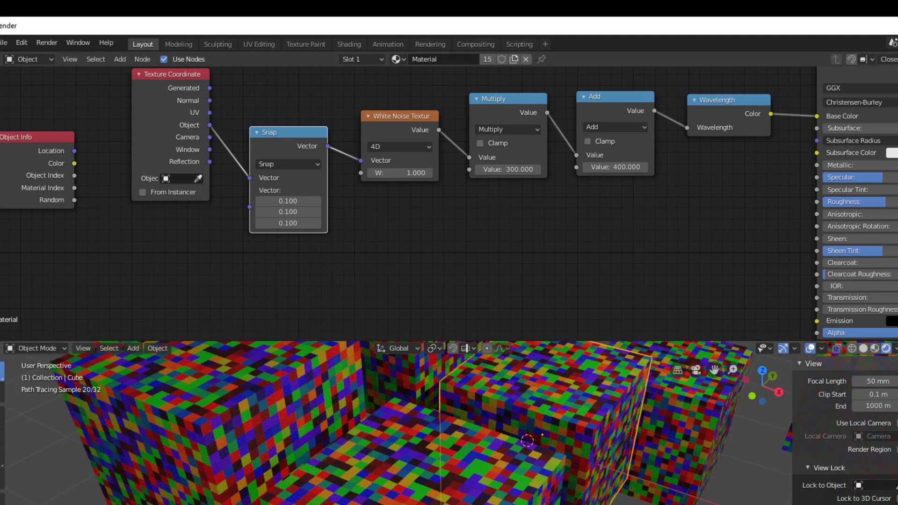
left_click_drag(208, 124, 199, 183)
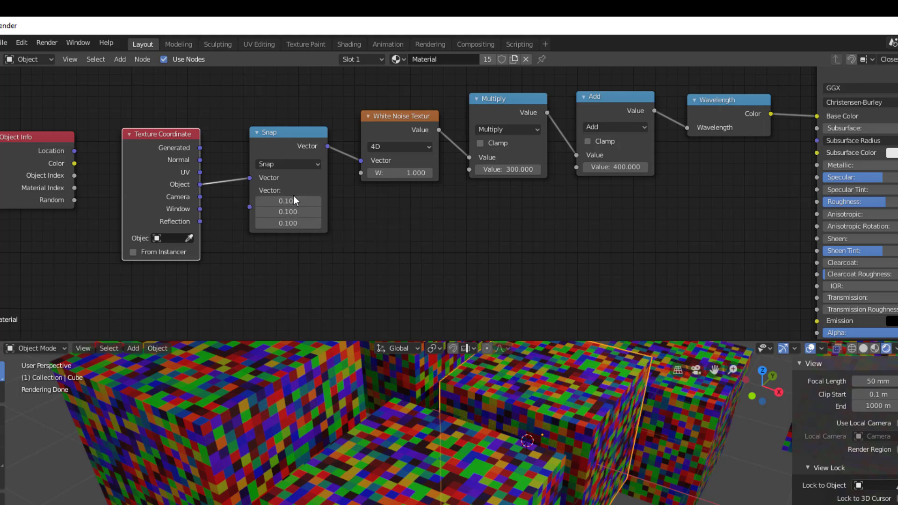
left_click(318, 199)
left_click(316, 208)
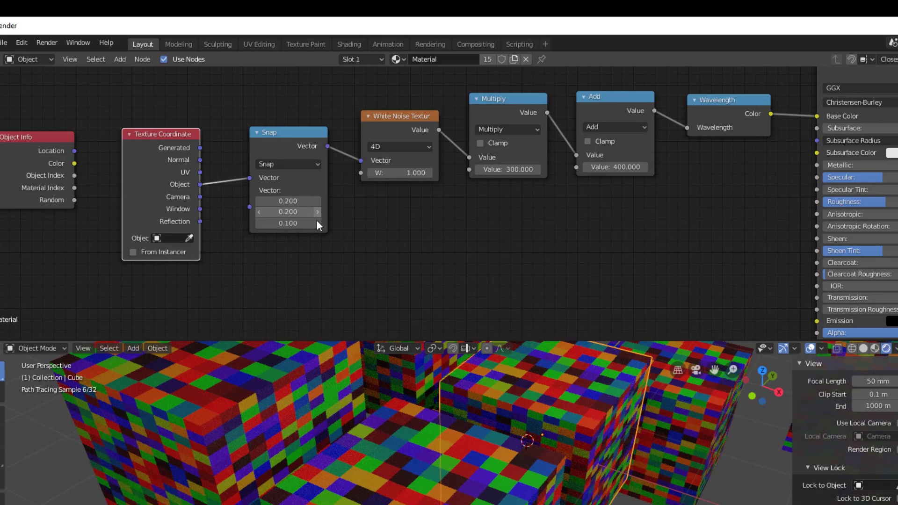
left_click(317, 220)
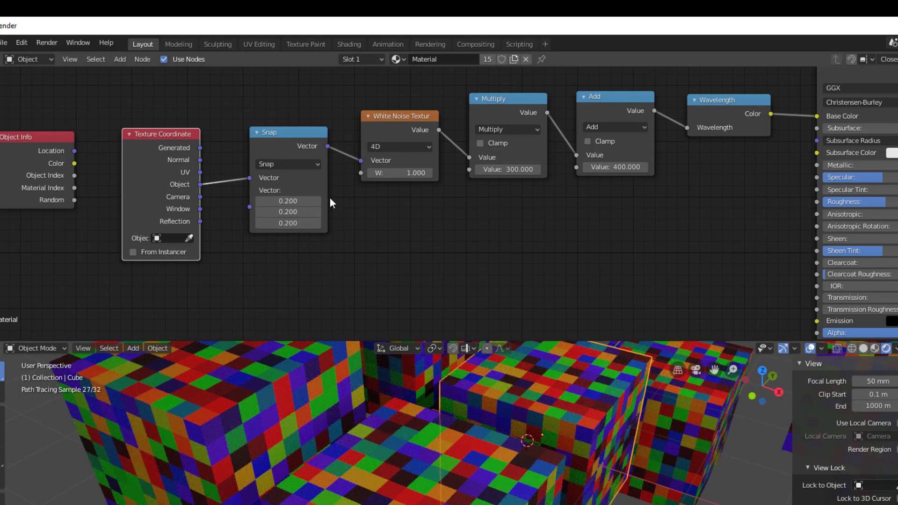
left_click(318, 200)
left_click(318, 211)
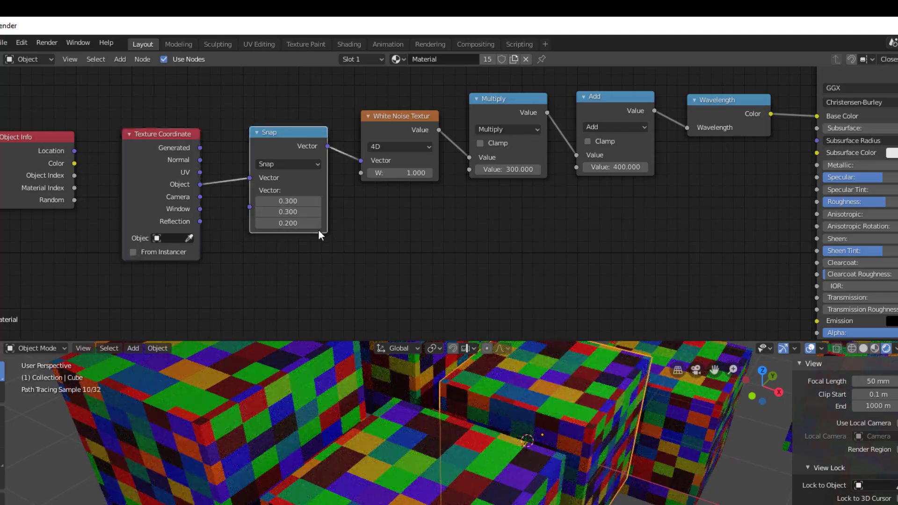
left_click(319, 223)
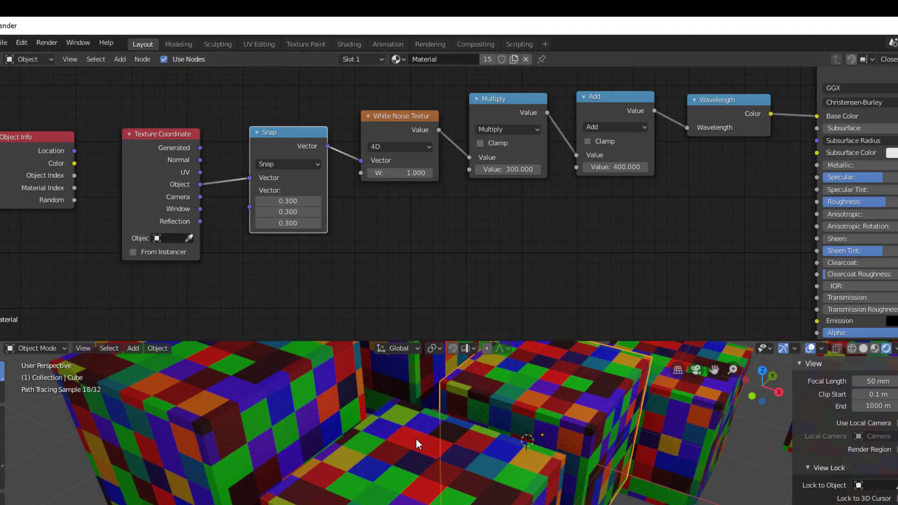
middle_click_drag(417, 439, 355, 462)
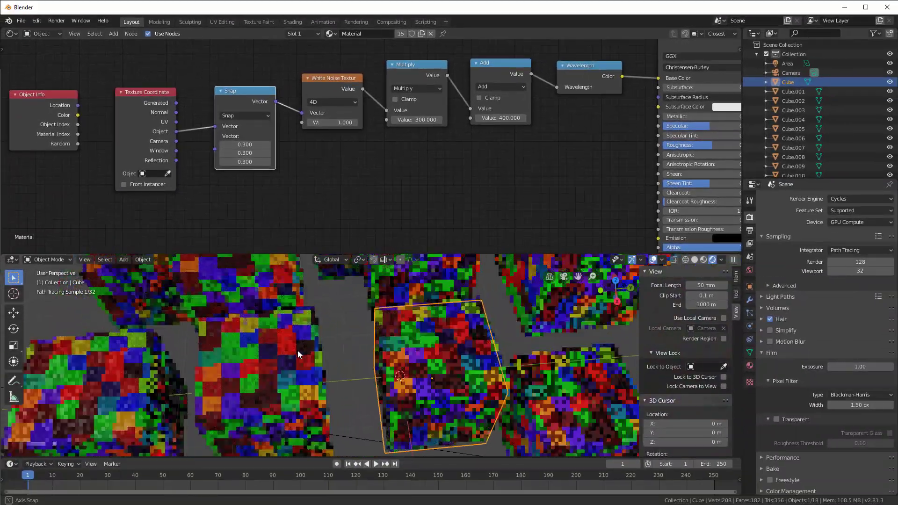
middle_click_drag(298, 349, 288, 378)
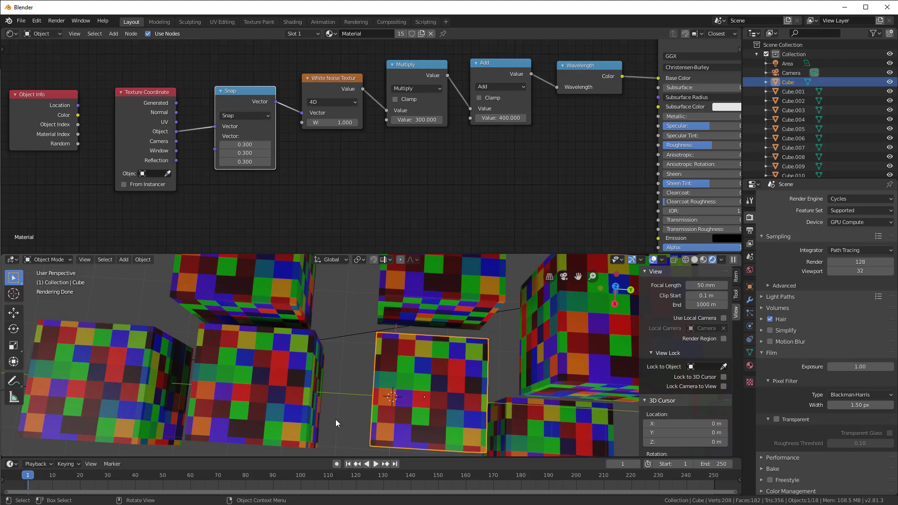
Rearrange the White Noise, Texture Coordinate and Snap nodes and set White Noise W to 0.
mouse_move(335, 419)
middle_mouse_down()
mouse_move(327, 412)
mouse_move(441, 381)
middle_mouse_up()
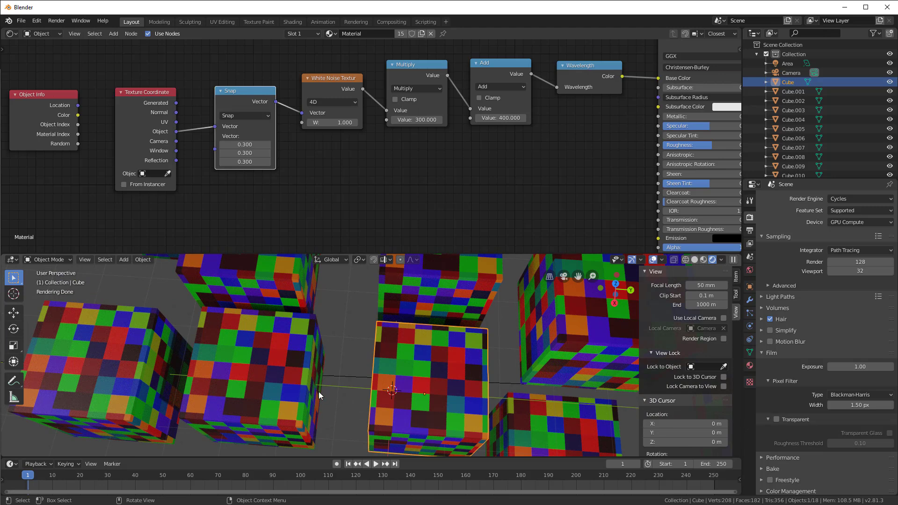
left_click_drag(334, 87, 339, 114)
left_click_drag(150, 111, 146, 92)
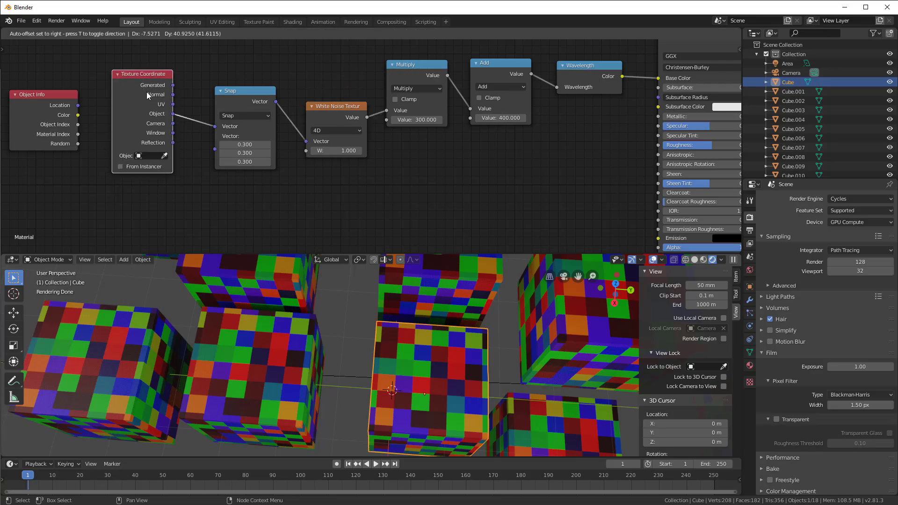
left_click_drag(232, 103, 220, 90)
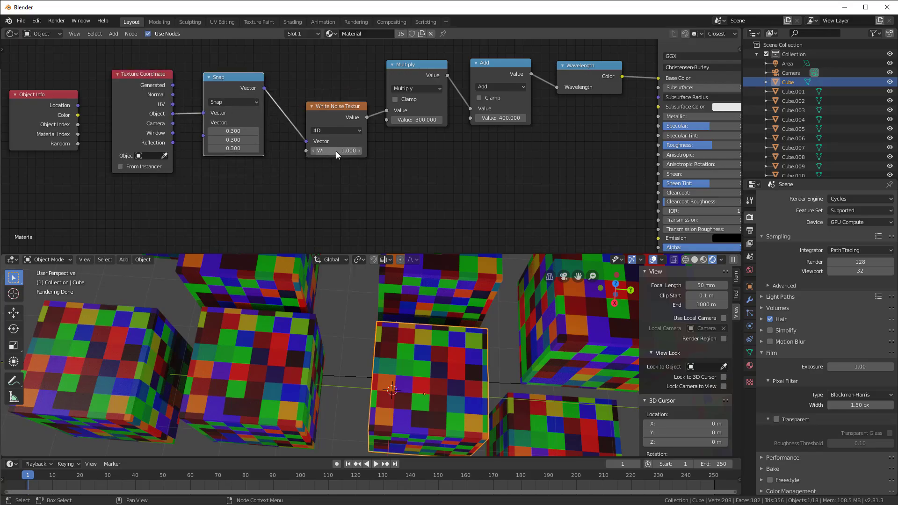
left_click_drag(337, 150, 335, 147)
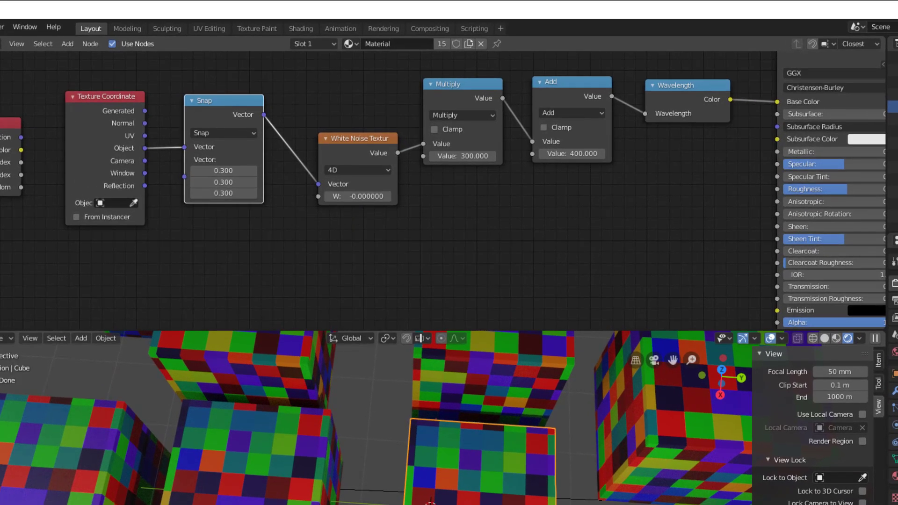
Add an Object Info node below Snap and connect its Random output to White Noise W.
left_click(201, 259)
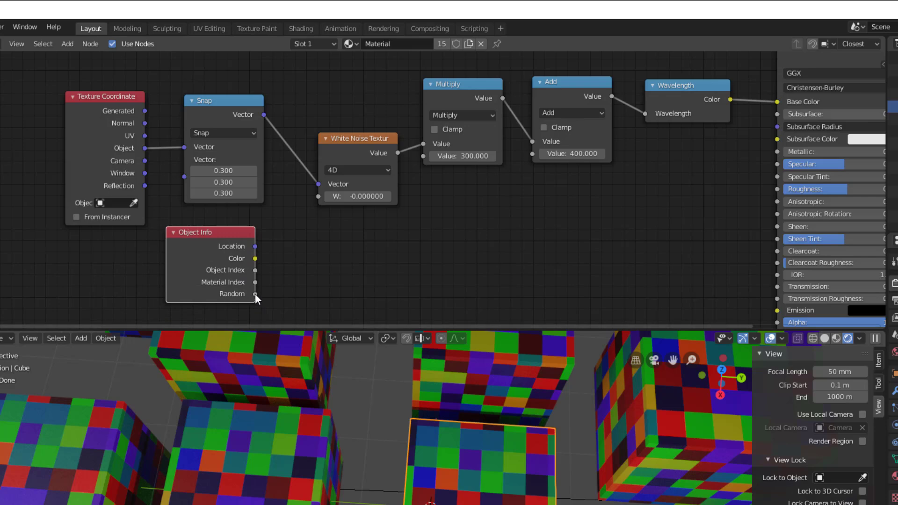
left_click_drag(255, 293, 318, 196)
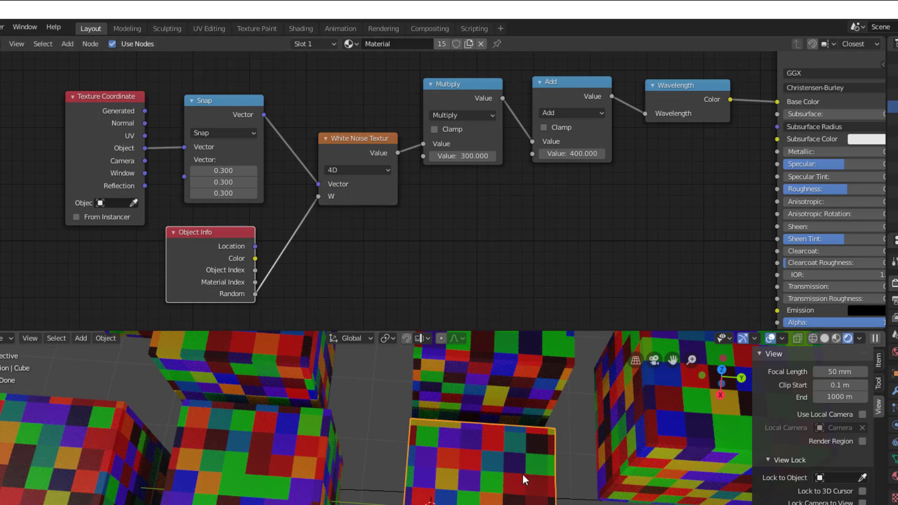
scroll(476, 399, "down", 2)
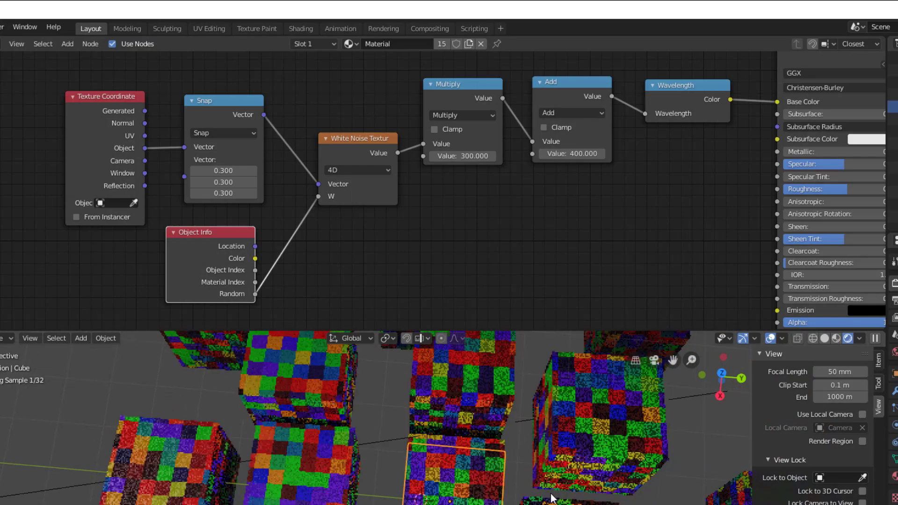
scroll(561, 457, "down", 1)
middle_click_drag(551, 501, 550, 437)
scroll(553, 436, "up", 2)
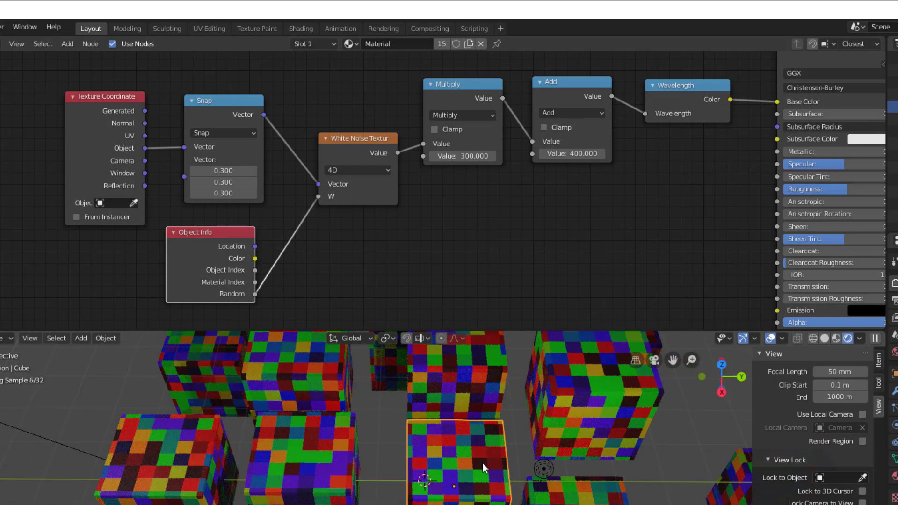
scroll(481, 462, "up", 2)
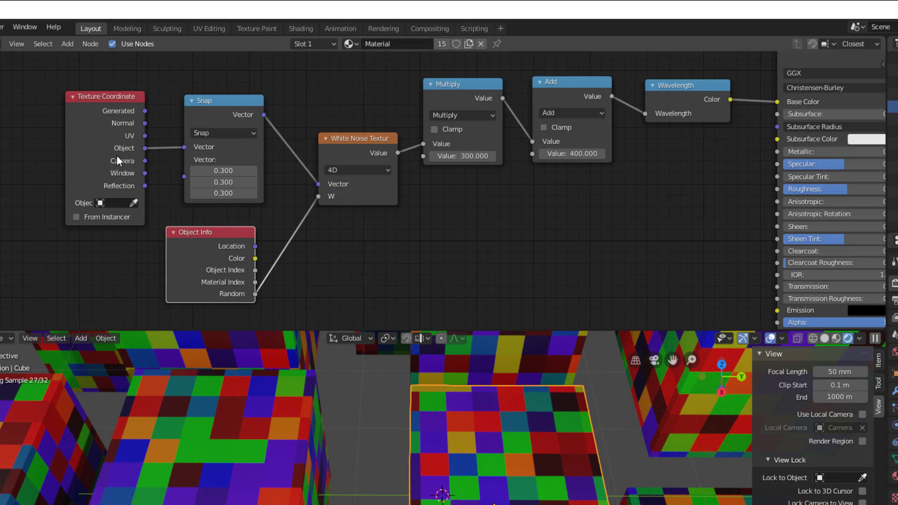
left_click_drag(116, 155, 57, 140)
Cut the links into the White Noise Texture and switch it to 1D.
right_click_drag(227, 170, 398, 260, "ctrl")
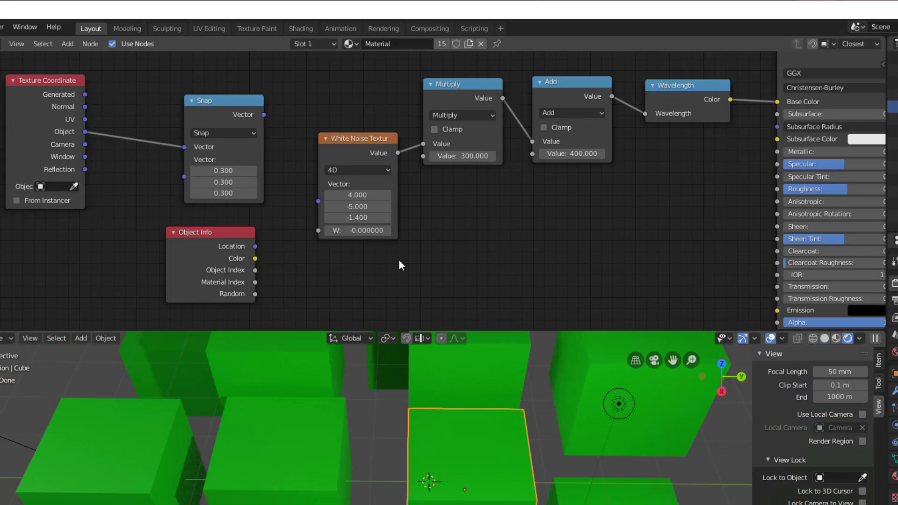
left_click(350, 169)
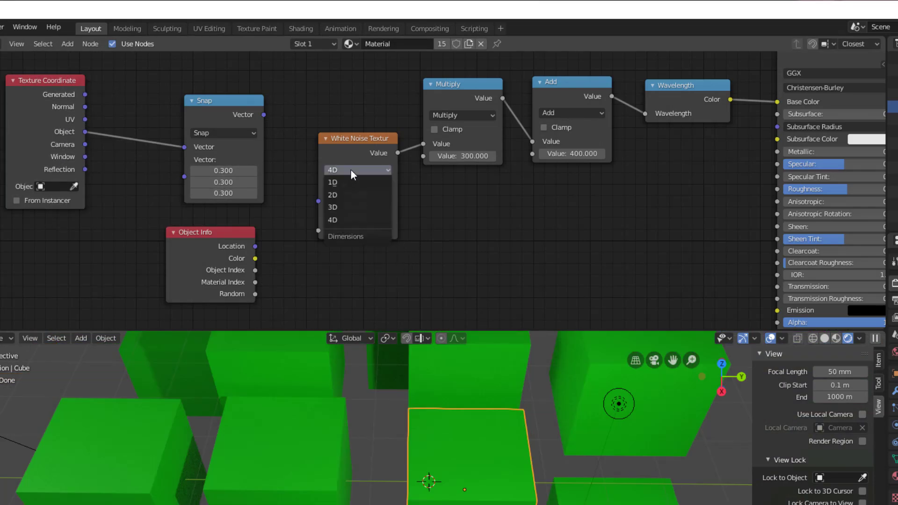
left_click(352, 182)
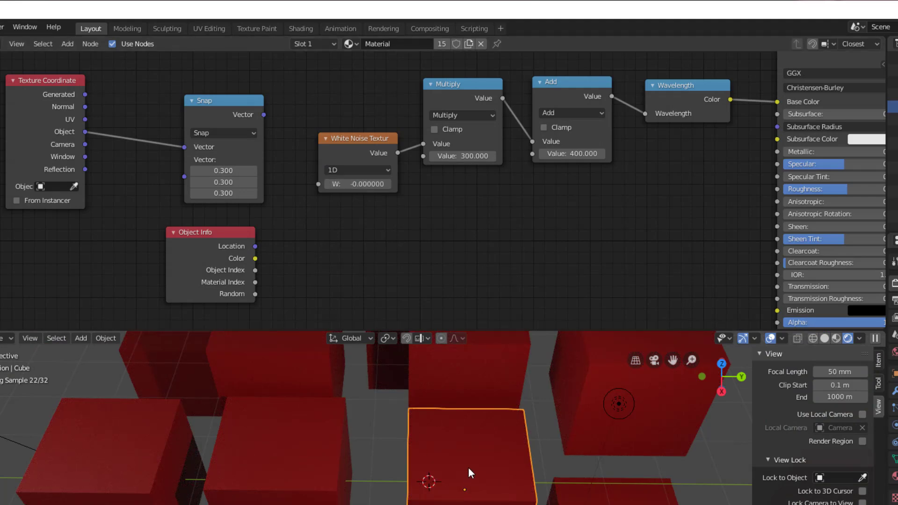
left_click_drag(229, 234, 151, 242)
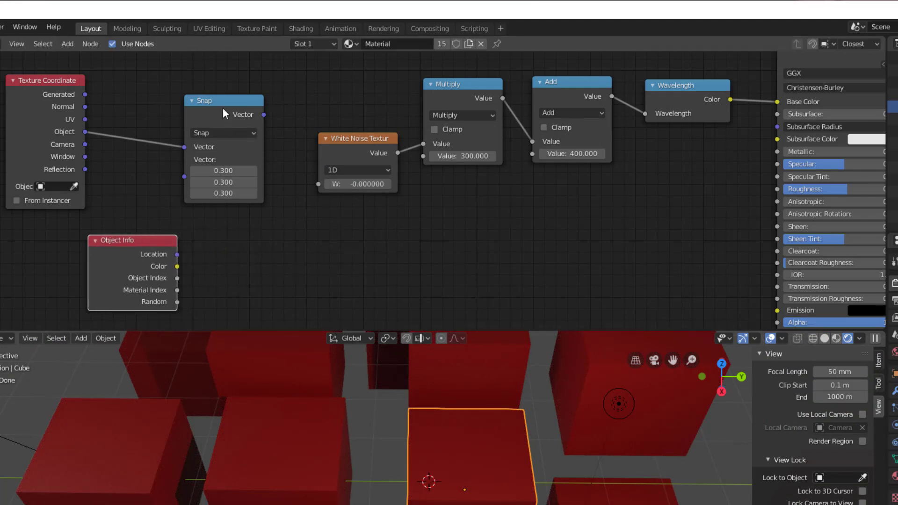
left_click_drag(222, 112, 187, 101)
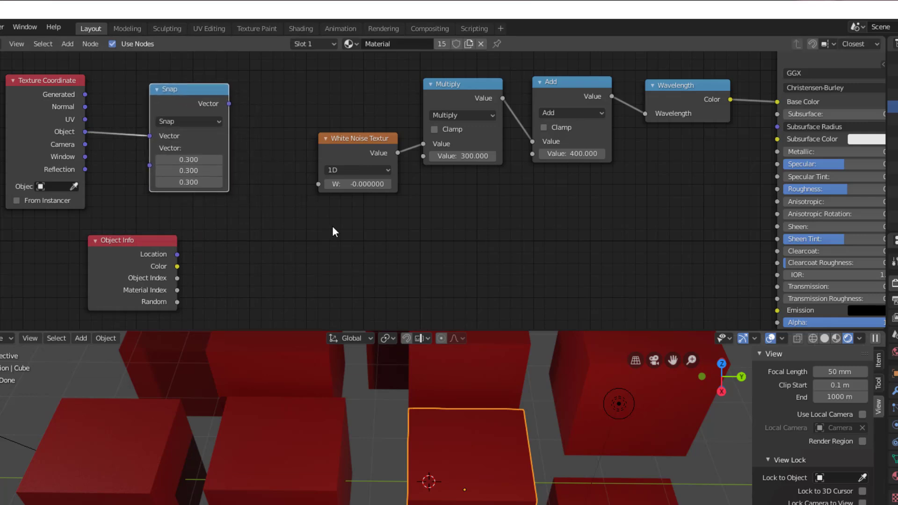
Add a Gradient Texture below Snap and link its Color to White Noise W.
key("shift+a")
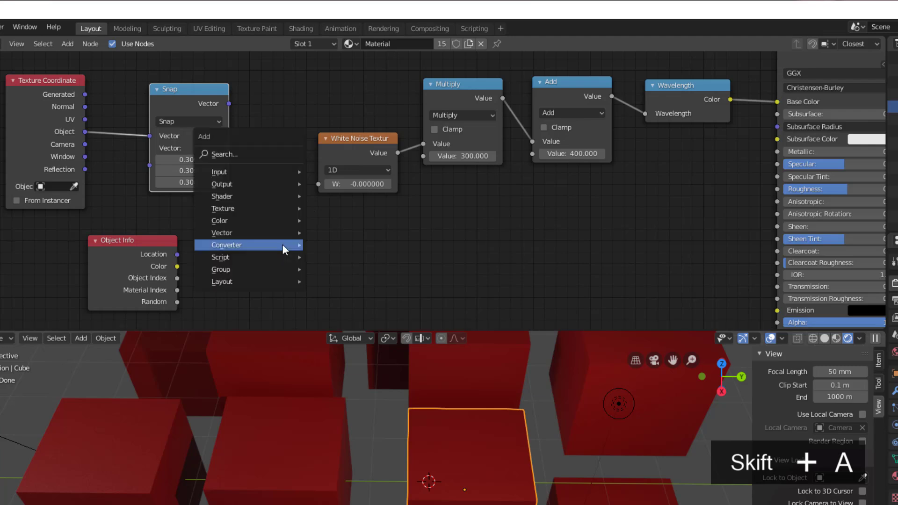
mouse_move(252, 212)
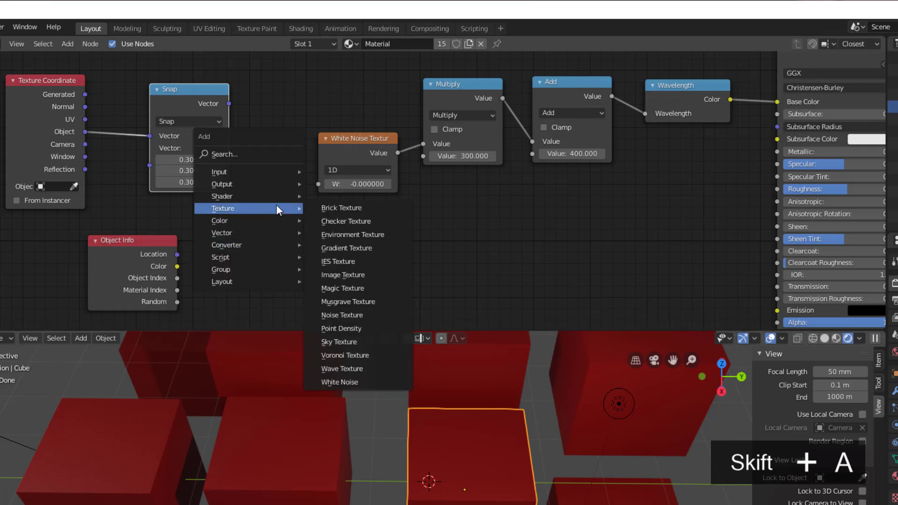
left_click(355, 248)
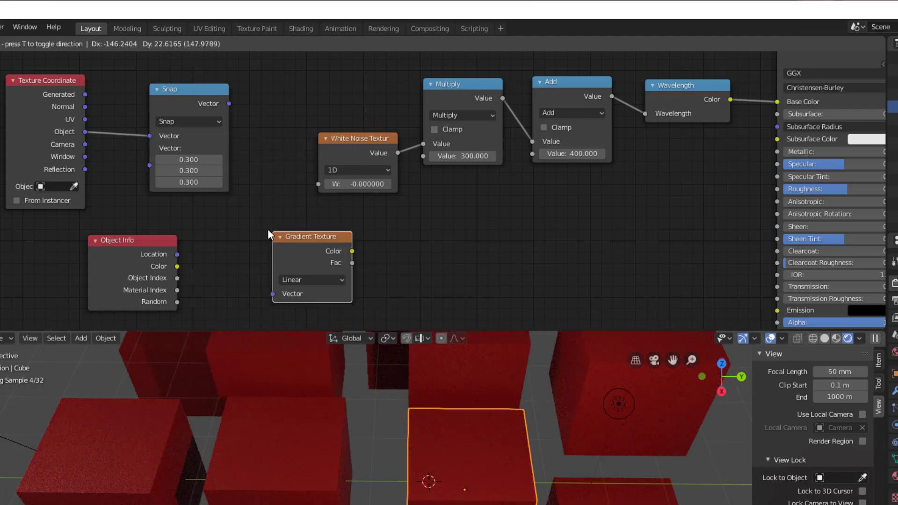
left_click(234, 221)
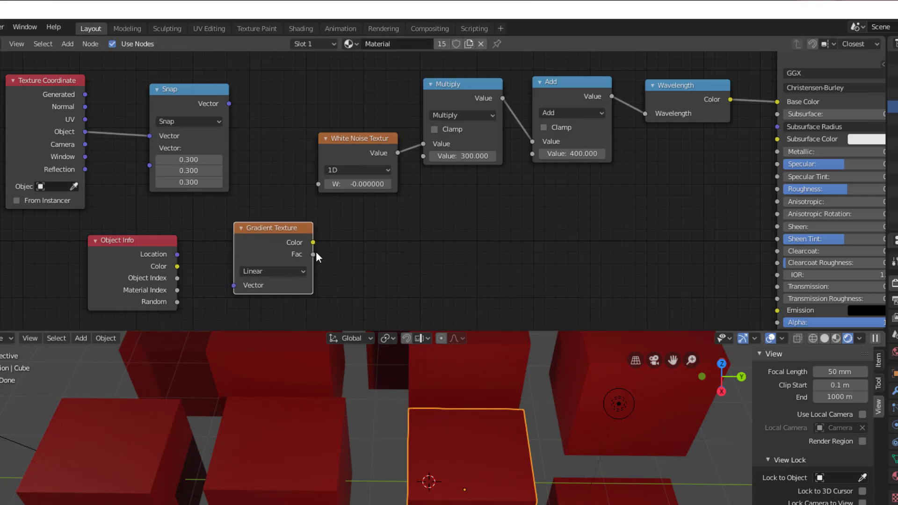
left_click_drag(313, 242, 318, 183)
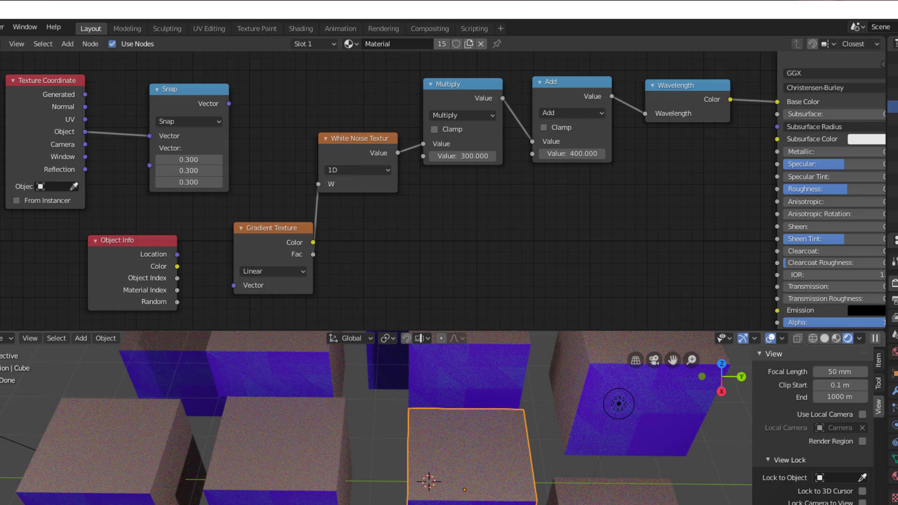
Rearrange the nodes and connect the Snap Vector output to the Gradient Texture Vector.
left_click_drag(273, 245, 240, 234)
middle_click_drag(372, 262, 514, 271)
left_click_drag(181, 144, 137, 137)
left_click_drag(234, 253, 97, 263)
left_click_drag(289, 121, 212, 192)
left_click_drag(305, 229, 346, 285)
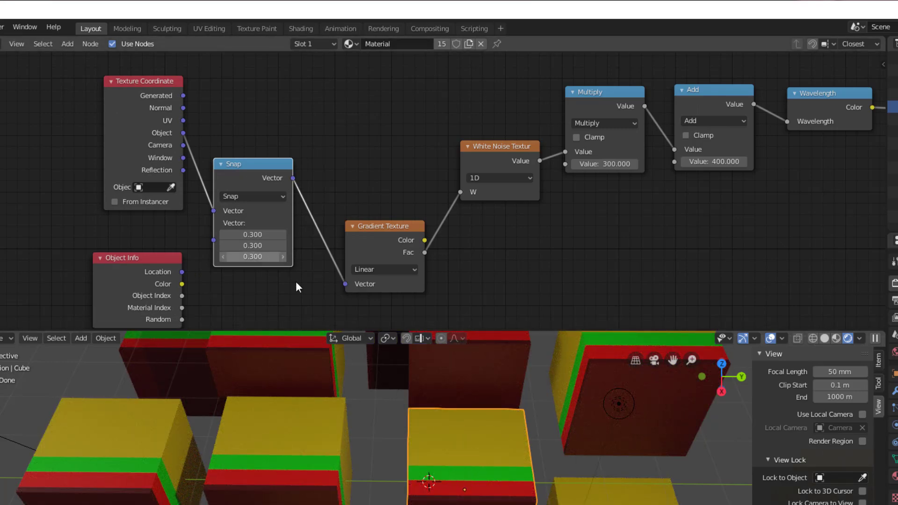
Lower all three Snap increments to 0.100.
scroll(281, 269, "up", 2)
middle_click_drag(285, 279, 411, 260)
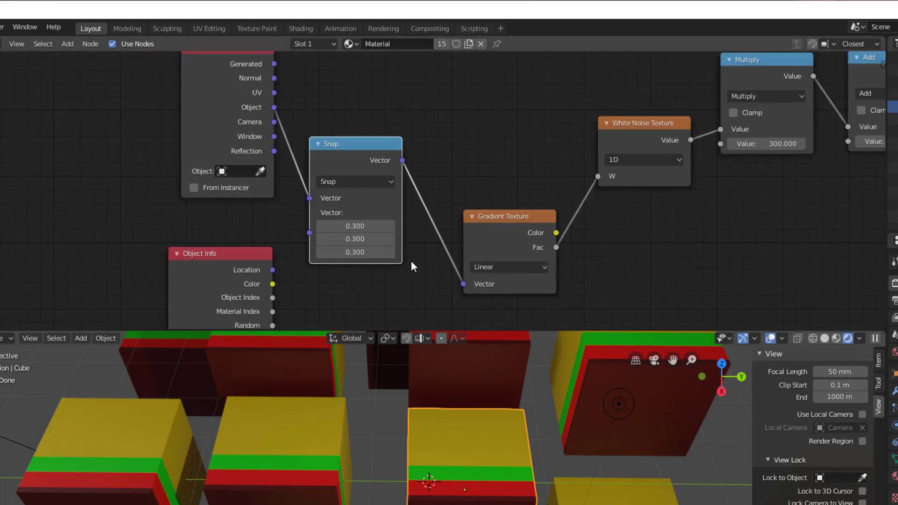
scroll(356, 248, "up", 1)
left_click(312, 229)
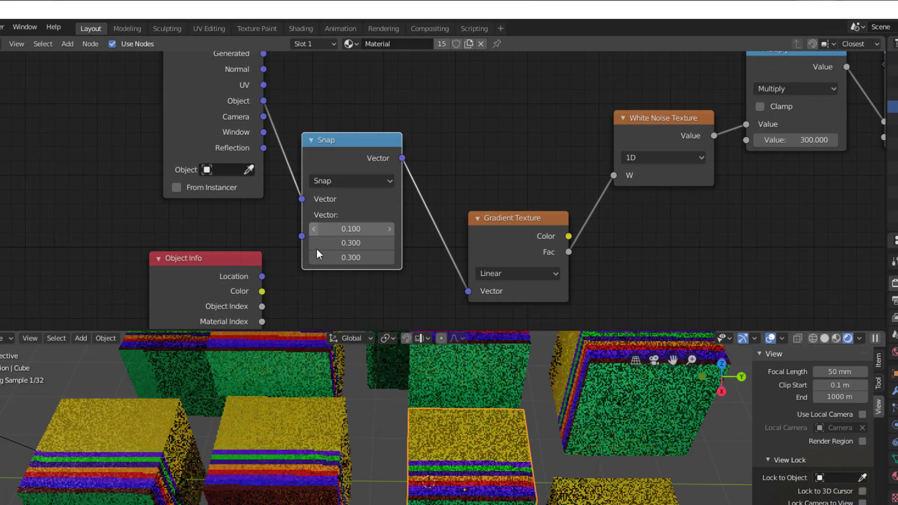
left_click(312, 229)
left_click(314, 244)
left_click(314, 245)
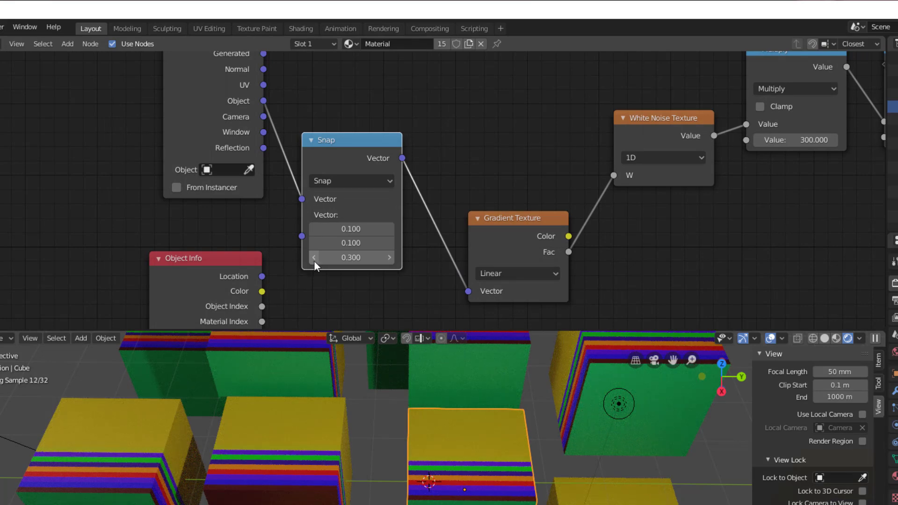
left_click(313, 258)
left_click(314, 258)
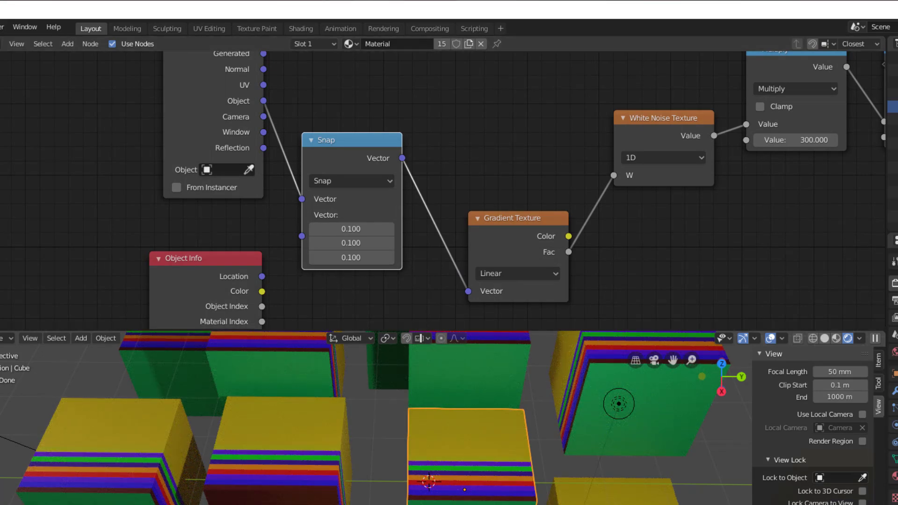
Set the Gradient Texture type to Spherical.
left_click(507, 274)
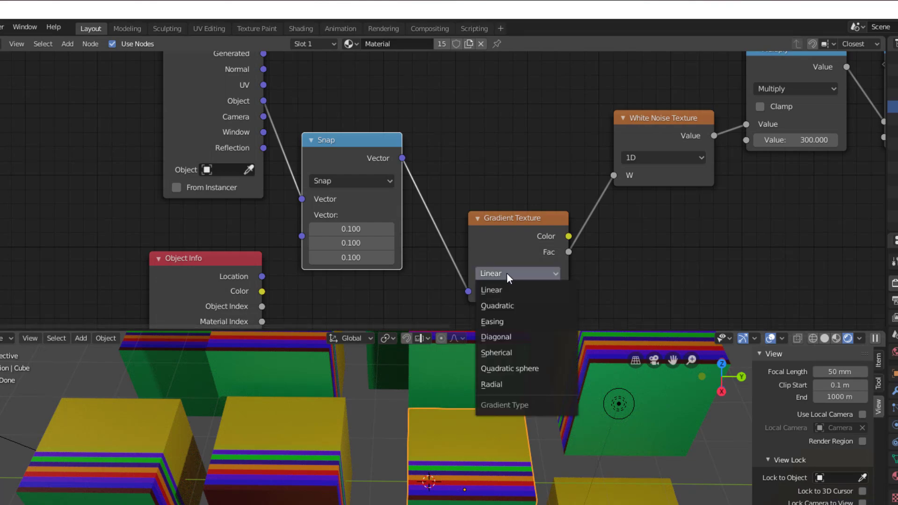
left_click(518, 354)
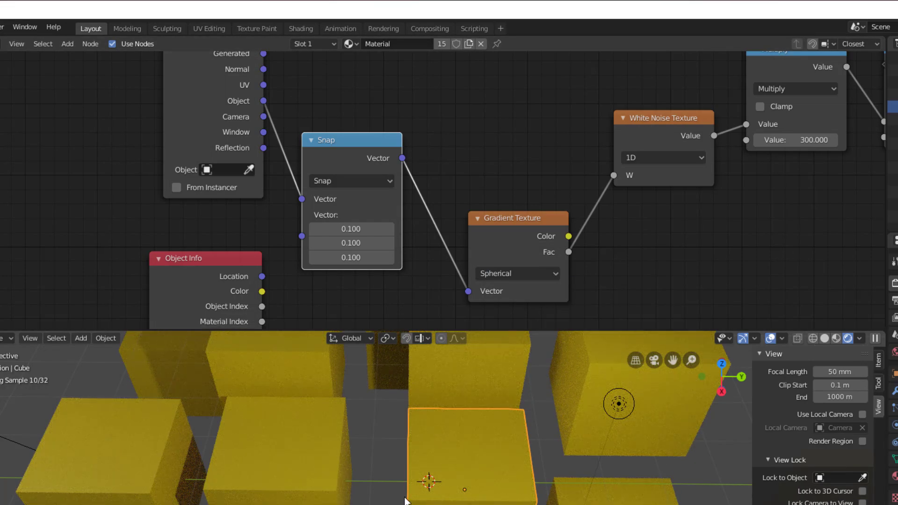
middle_click_drag(397, 504, 315, 444)
Try Snap increments of 0.200, then return all three to 0.100.
left_click(389, 228)
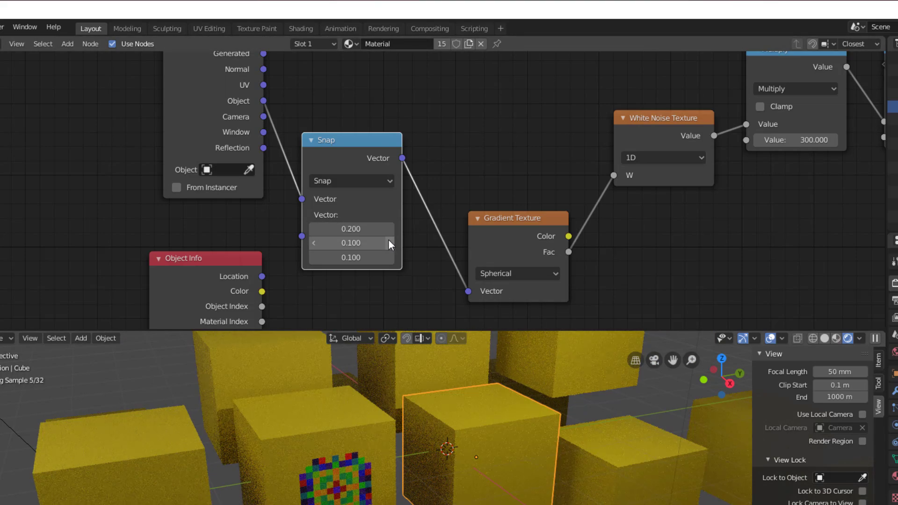
left_click(388, 243)
left_click(387, 257)
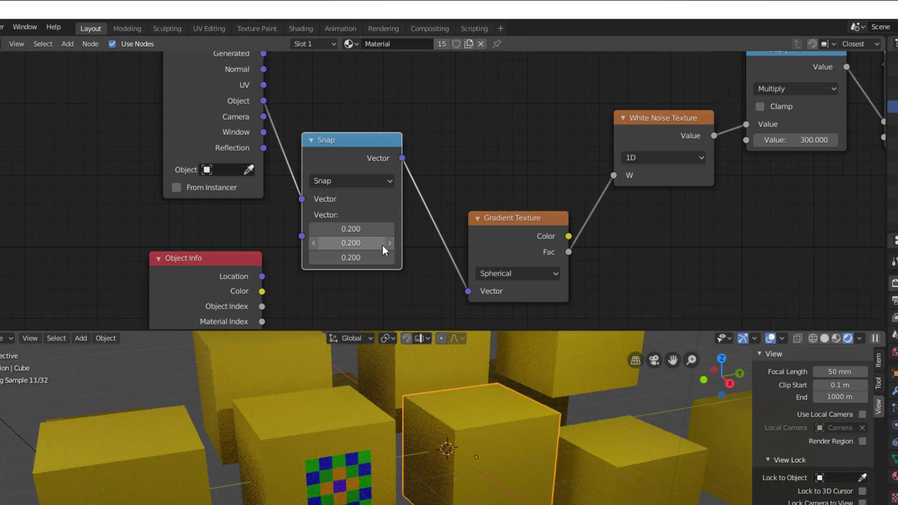
left_click(314, 228)
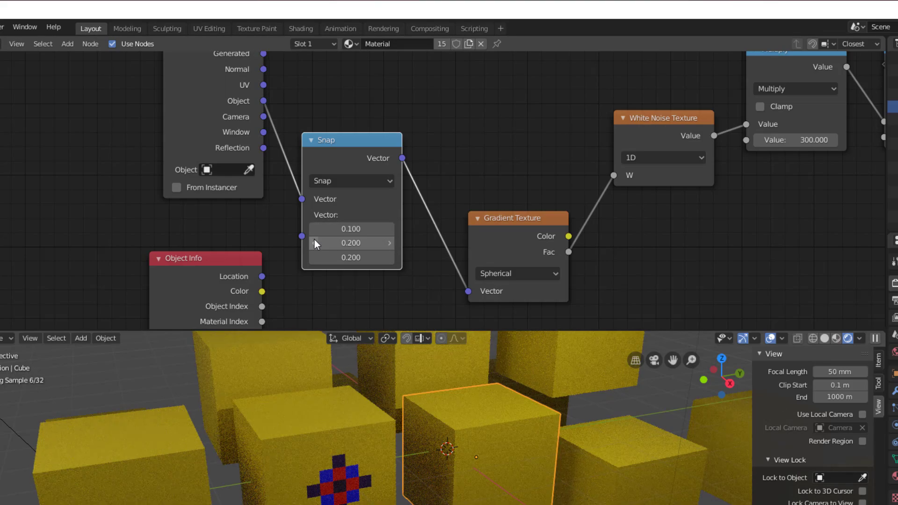
left_click(314, 243)
left_click(315, 257)
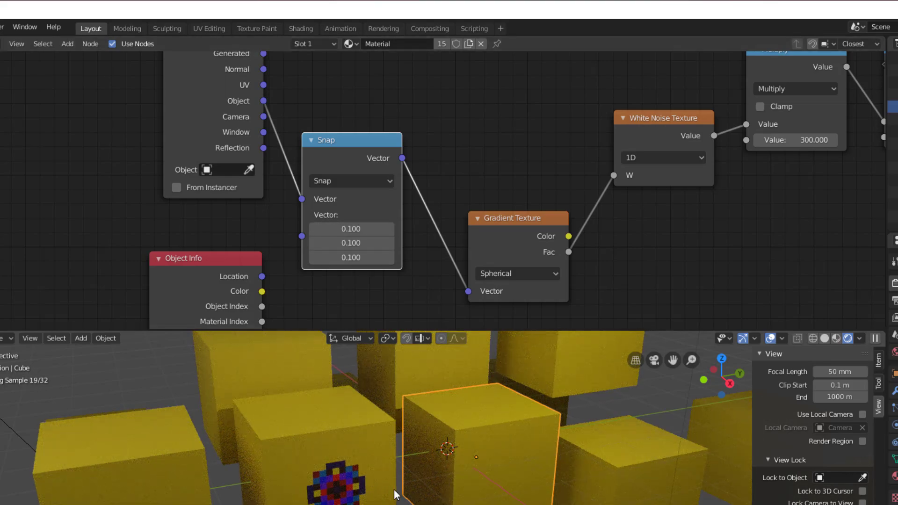
scroll(399, 498, "down", 8)
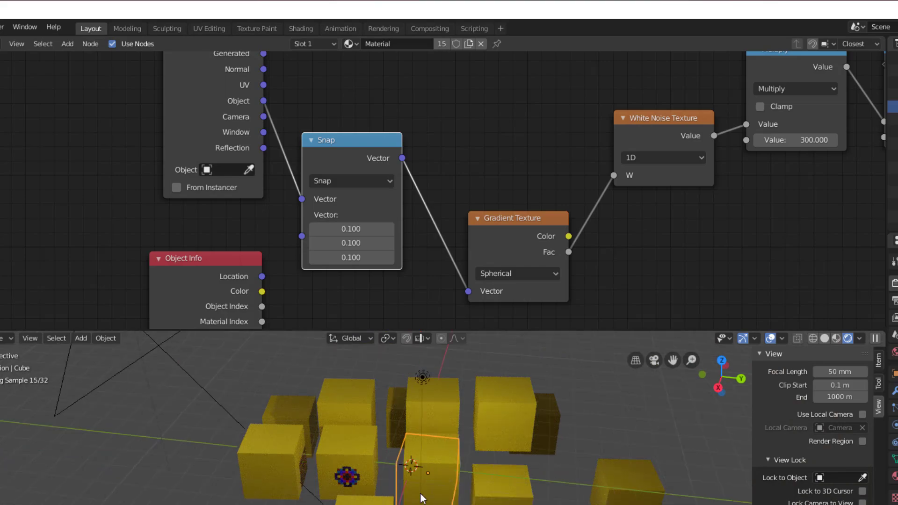
middle_click_drag(412, 499, 372, 472)
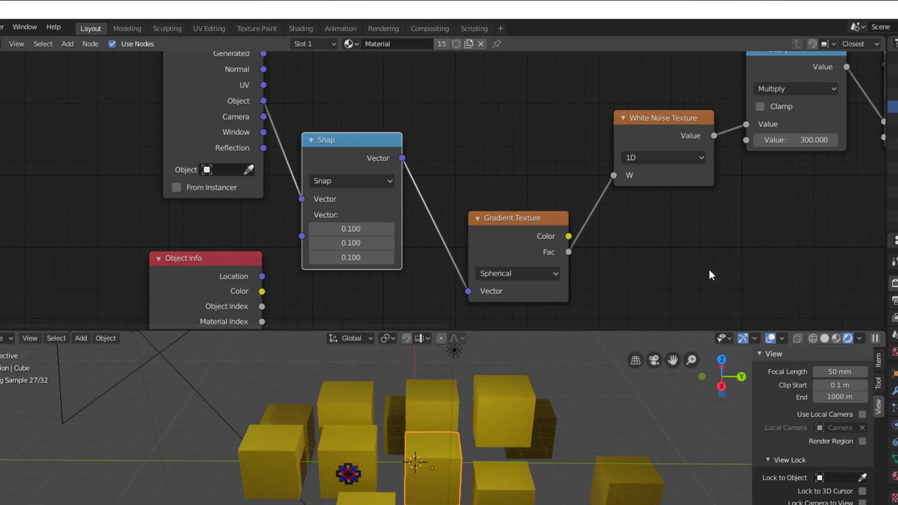
Switch White Noise to 4D and feed Object Info Location into its Vector.
middle_click_drag(696, 292, 591, 315)
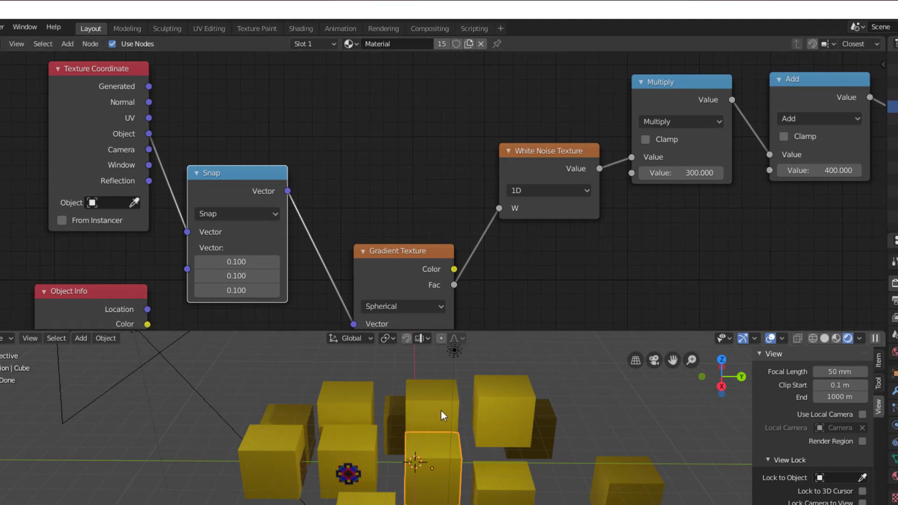
left_click(543, 189)
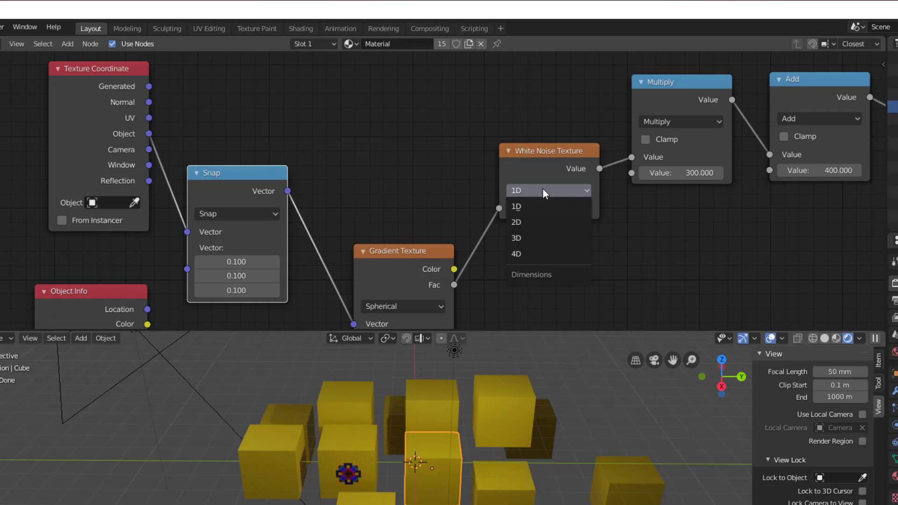
left_click(532, 255)
middle_click_drag(347, 174, 367, 170)
left_click(163, 295)
key("g")
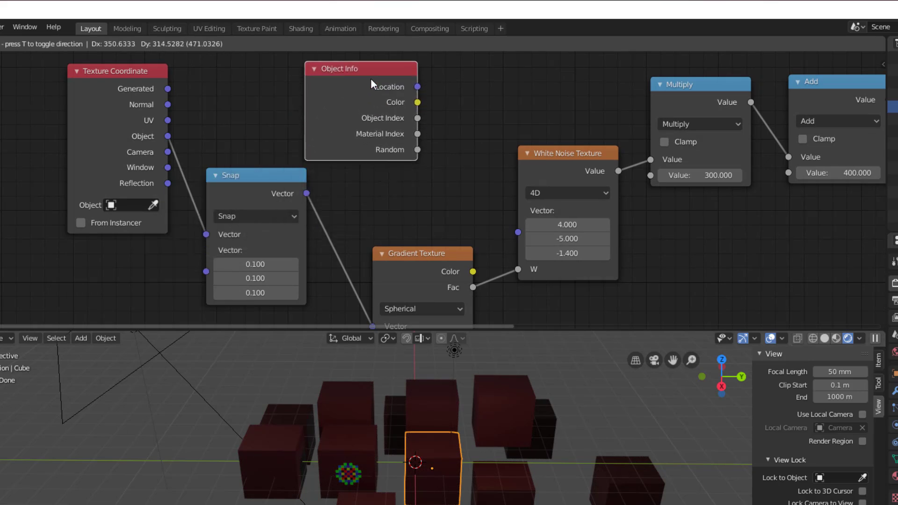
left_click(370, 78)
left_click_drag(420, 87, 518, 230)
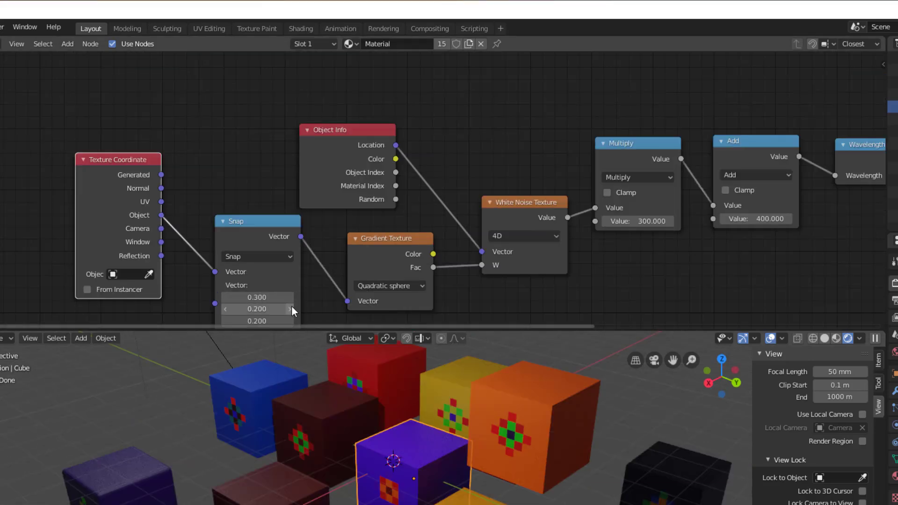
Adjust the second Snap increment and unplug the Gradient Texture from the noise W.
left_click(291, 307)
left_click(291, 308)
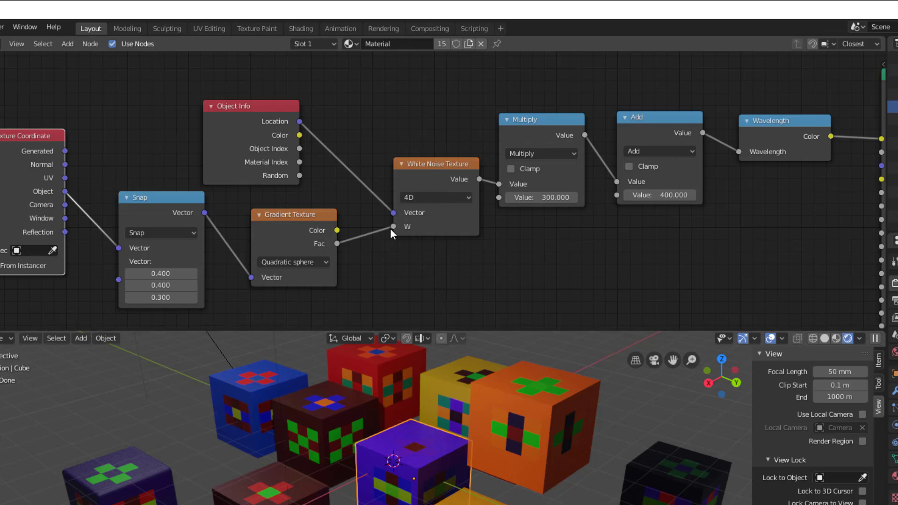
left_click_drag(389, 229, 375, 241)
left_click_drag(312, 222, 260, 245)
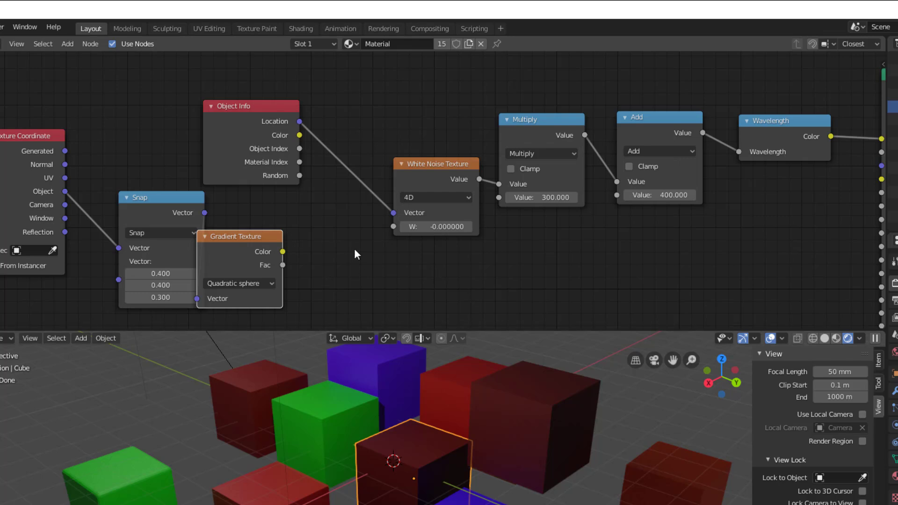
Add an Ambient Occlusion node and feed its AO output into White Noise W.
key("shift+a")
mouse_move(355, 204)
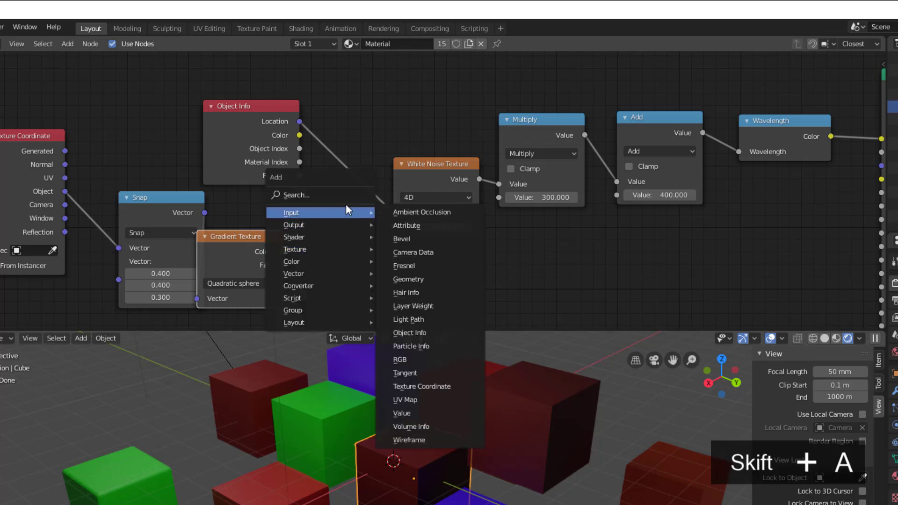
left_click(417, 212)
left_click(293, 247)
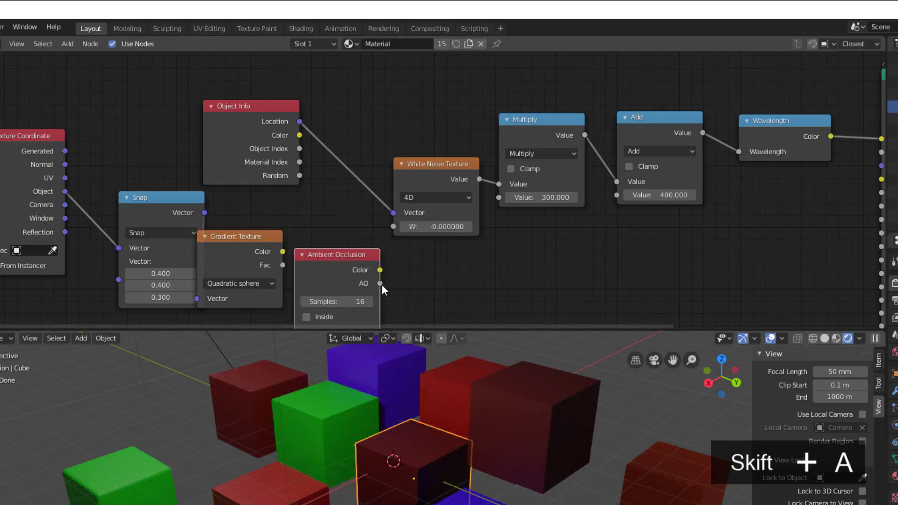
left_click_drag(380, 284, 393, 226)
left_click_drag(176, 211, 133, 173)
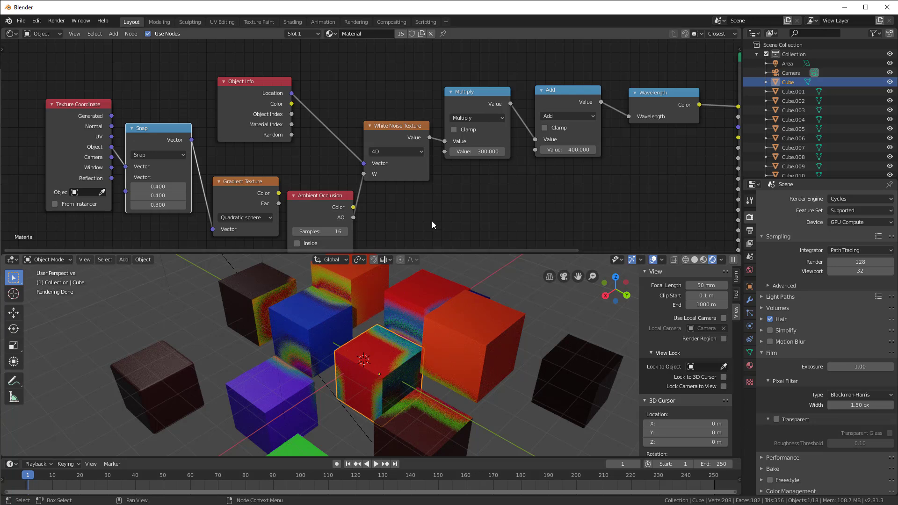
Set the occlusion Distance to 3.100 and relink Object Info Location to White Noise Vector.
middle_click_drag(397, 231, 414, 180)
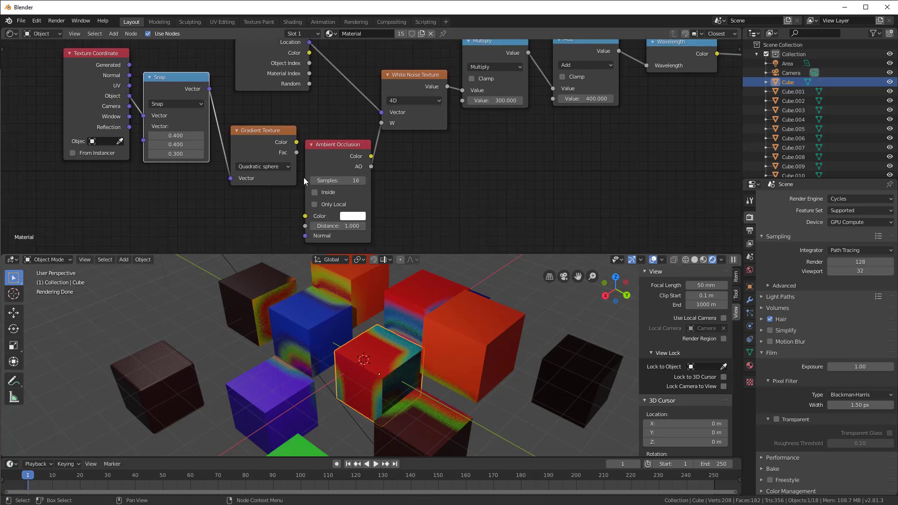
left_click_drag(343, 225, 355, 228)
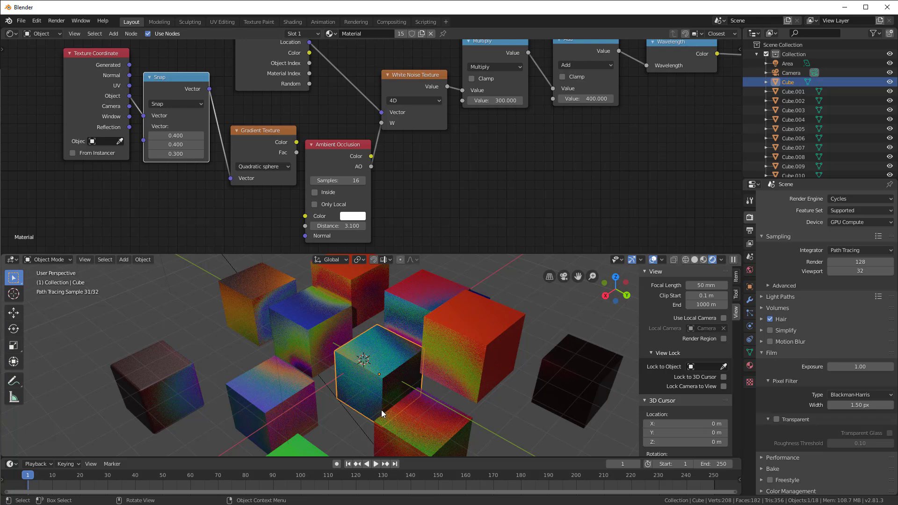
middle_click_drag(528, 187, 462, 218)
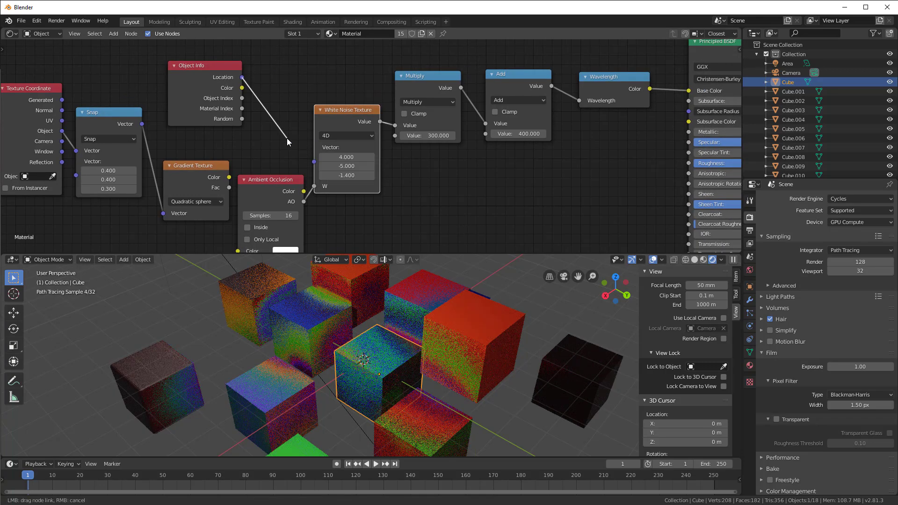
left_click_drag(287, 138, 289, 139)
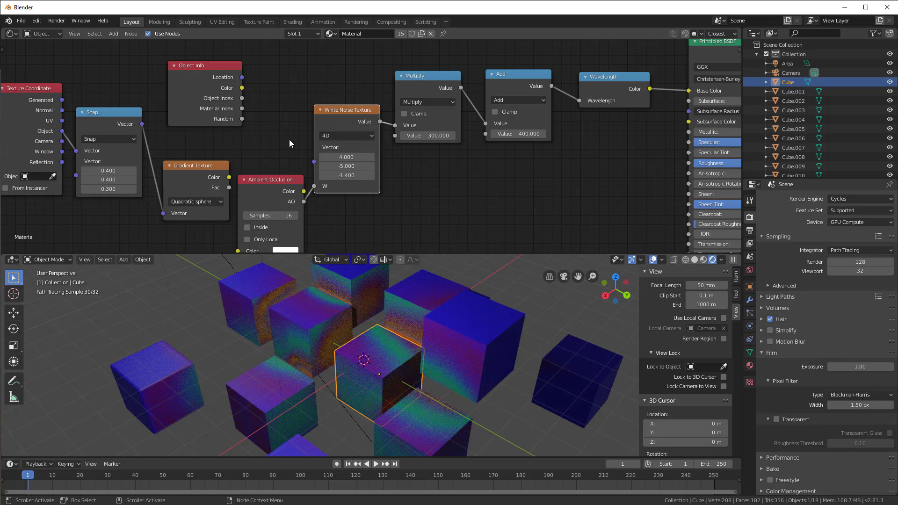
left_click_drag(242, 77, 314, 147)
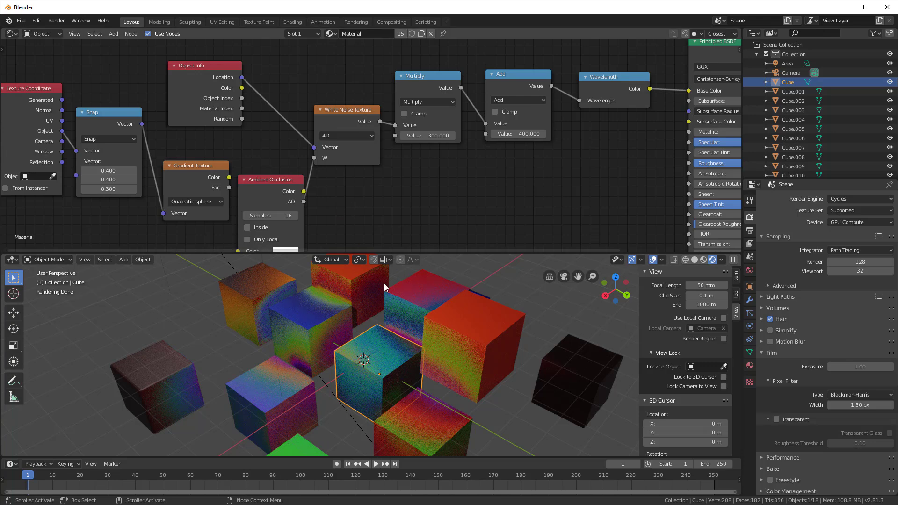
left_click_drag(287, 187, 289, 176)
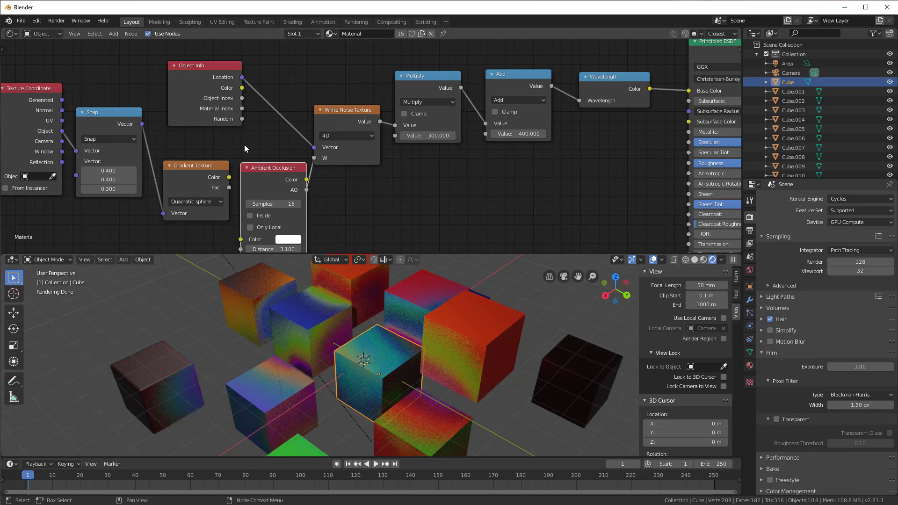
left_click_drag(197, 80, 203, 92)
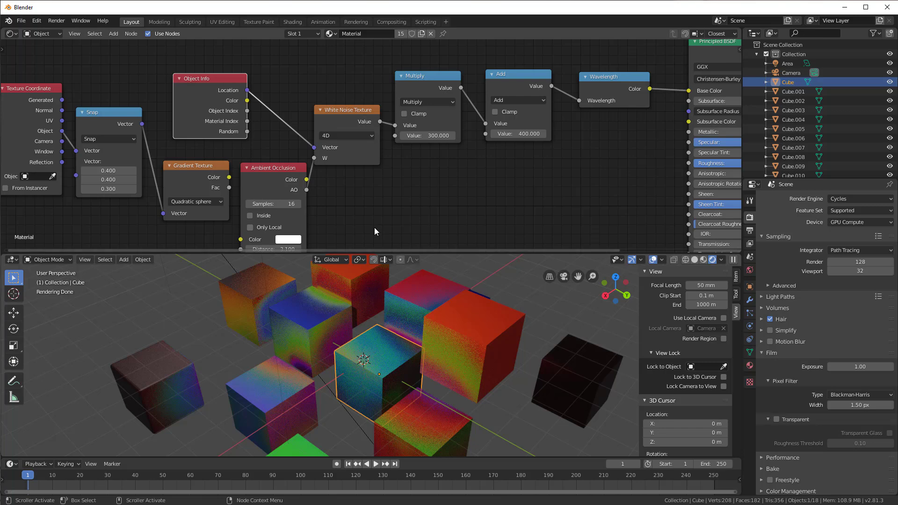
middle_click_drag(382, 229, 412, 182)
Enable Inside and Only Local on the Ambient Occlusion node and set Distance to 1.100.
left_click(274, 169)
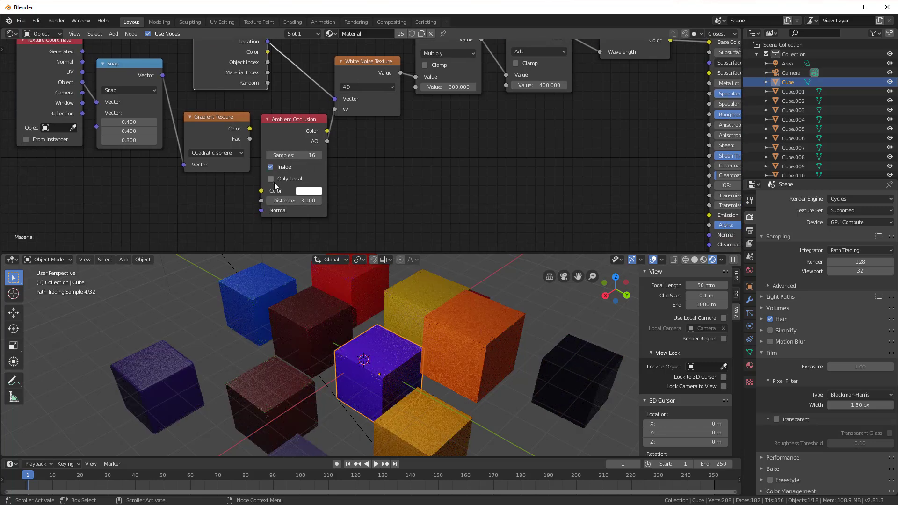
left_click(275, 181)
left_click_drag(315, 198, 294, 201)
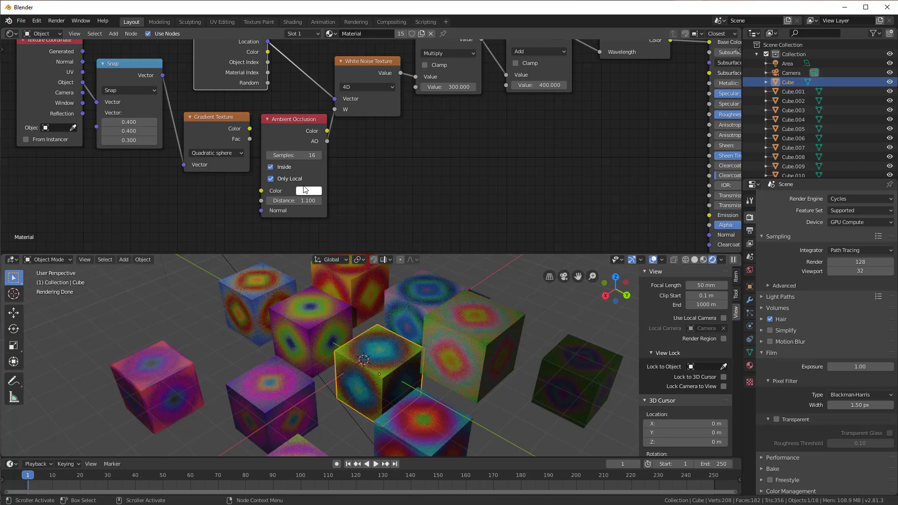
Step the occlusion Distance down from 1.000 to 0.300.
left_click(268, 201)
left_click(269, 200)
left_click(269, 201)
left_click(269, 201)
left_click(268, 201)
left_click(268, 201)
left_click(268, 201)
left_click(268, 201)
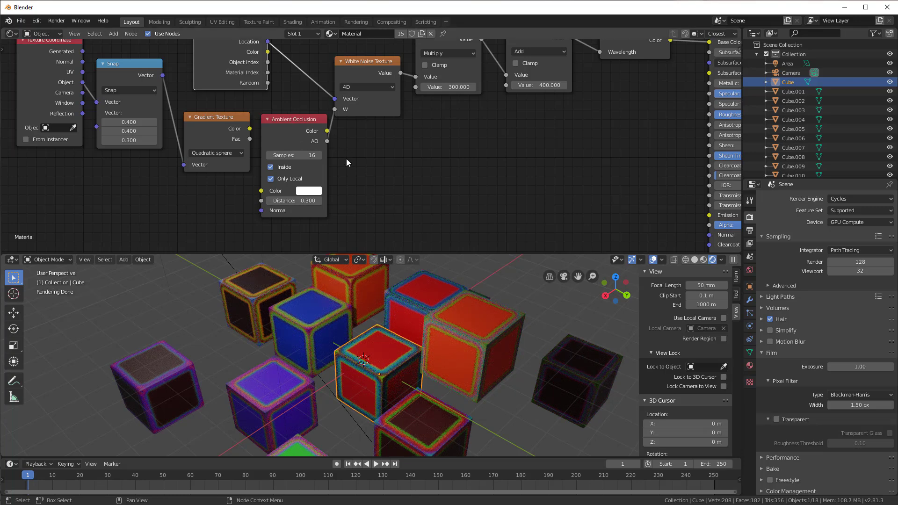
scroll(354, 184, "up", 1)
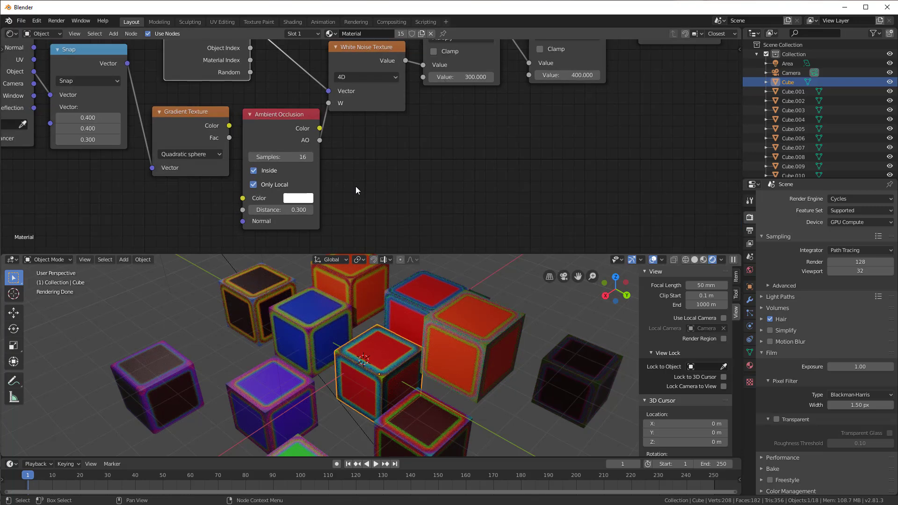
left_click(298, 114)
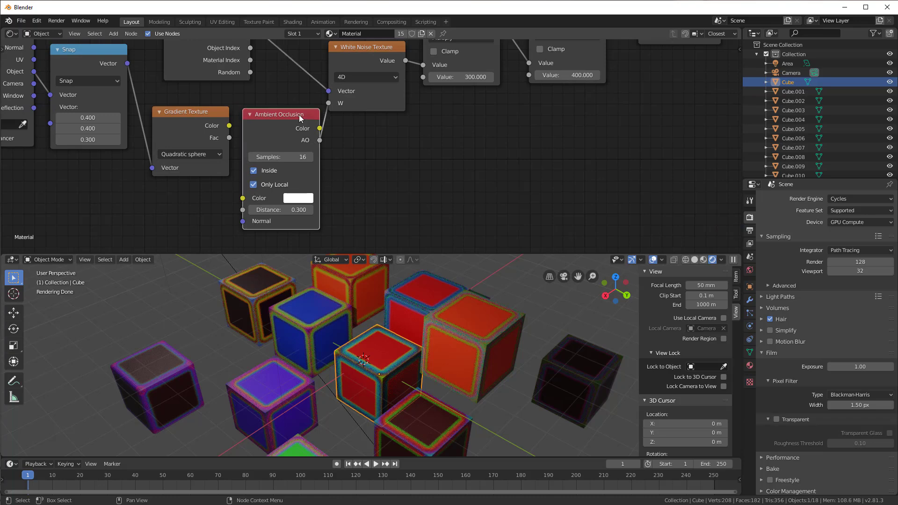
Delete the Ambient Occlusion node and link a new Layer Weight's Fresnel to White Noise W.
key("Delete")
middle_click_drag(316, 175, 340, 201)
key("shift+a")
mouse_move(335, 197)
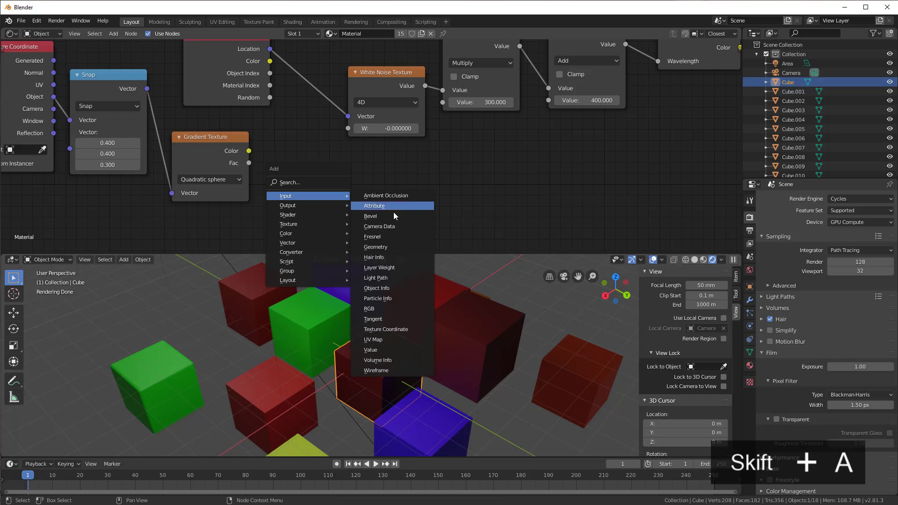
left_click(408, 270)
left_click(282, 156)
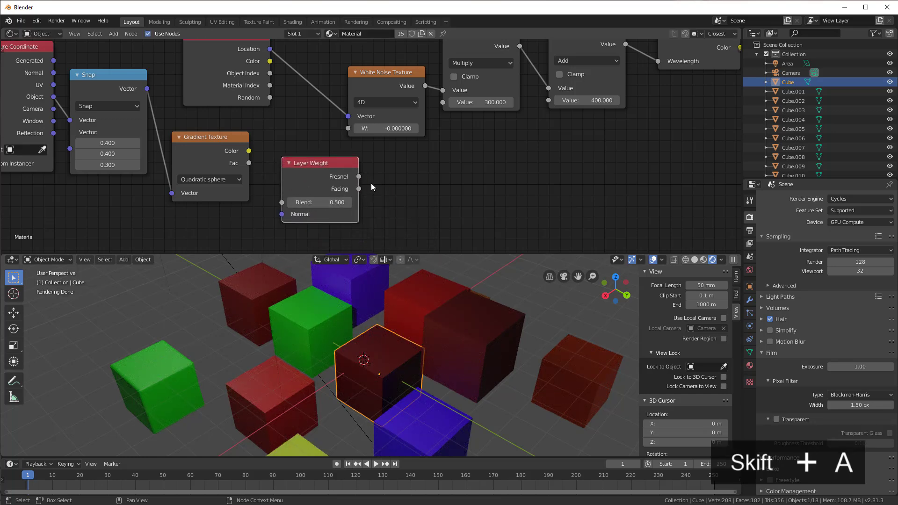
left_click_drag(359, 177, 354, 131)
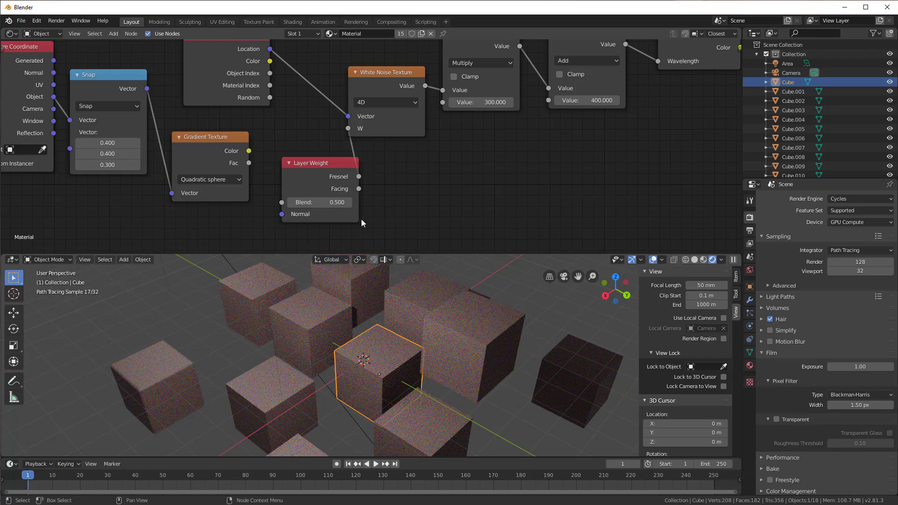
Shift the Texture Coordinate, Snap, Gradient Texture and Layer Weight nodes to the left.
middle_click_drag(402, 312, 411, 369)
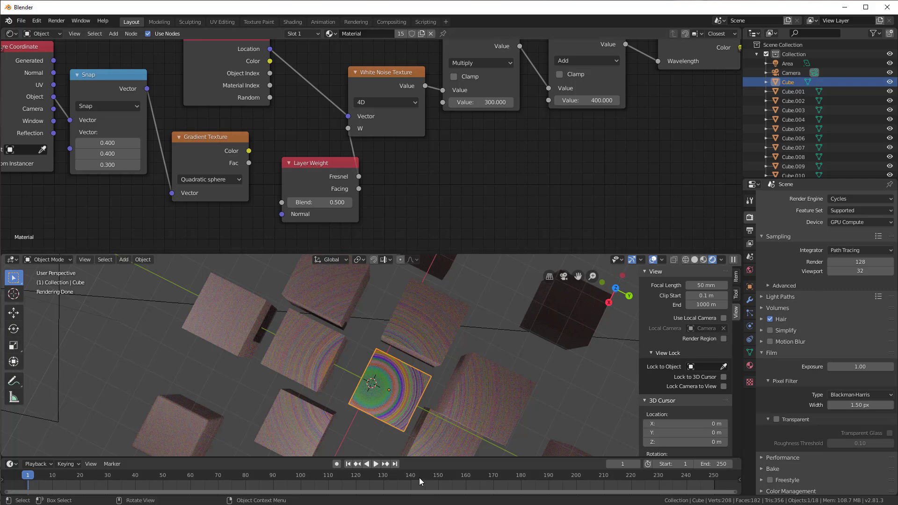
scroll(417, 400, "up", 2)
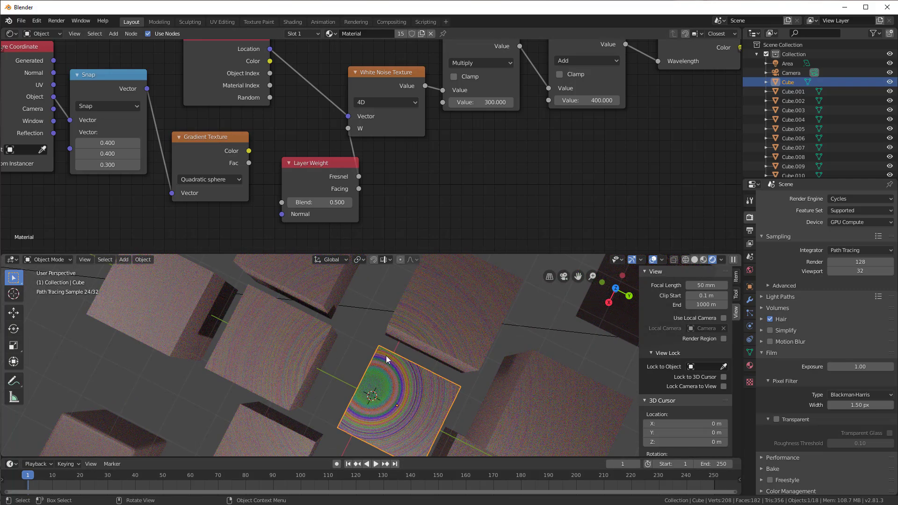
scroll(363, 341, "down", 2)
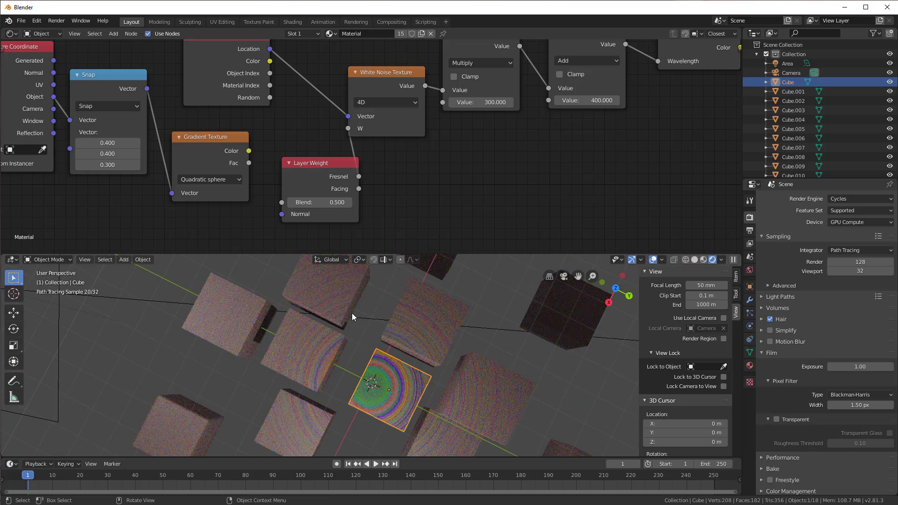
scroll(389, 187, "down", 4)
left_click_drag(190, 114, 71, 121)
left_click_drag(228, 102, 124, 86)
left_click_drag(320, 149, 209, 144)
left_click_drag(412, 161, 309, 161)
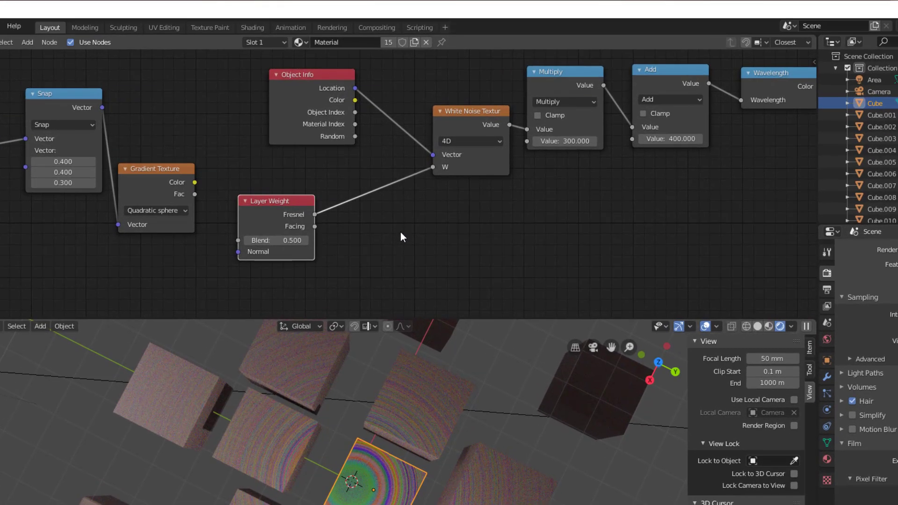
Add a Map Range node onto the Layer Weight Fresnel → White Noise W link.
key("shift+a")
mouse_move(369, 299)
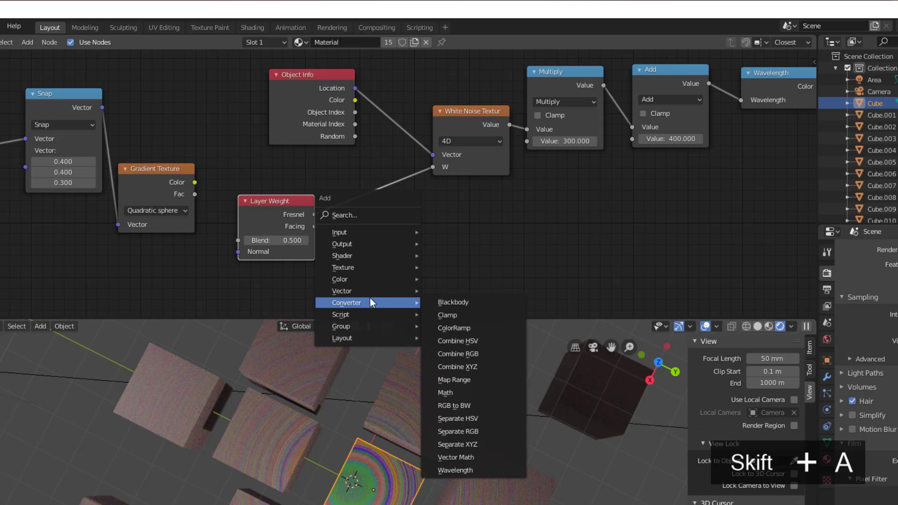
left_click(471, 378)
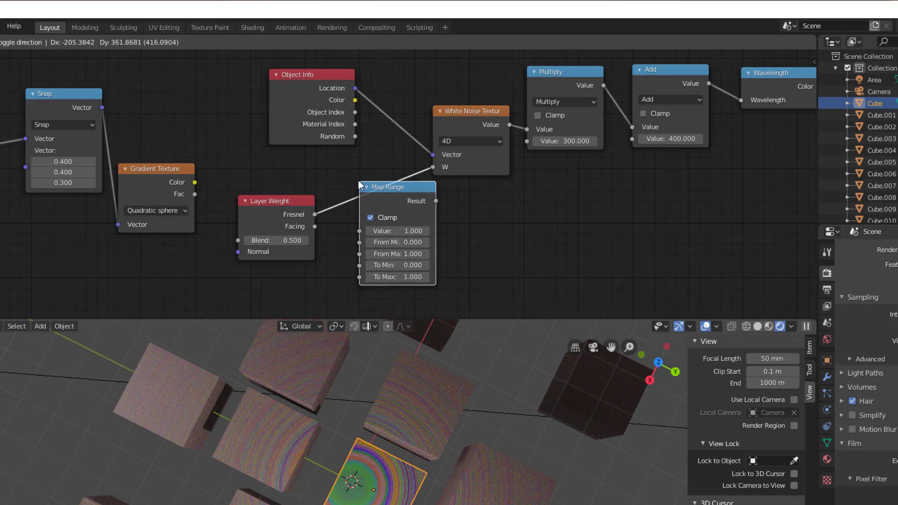
left_click(354, 177)
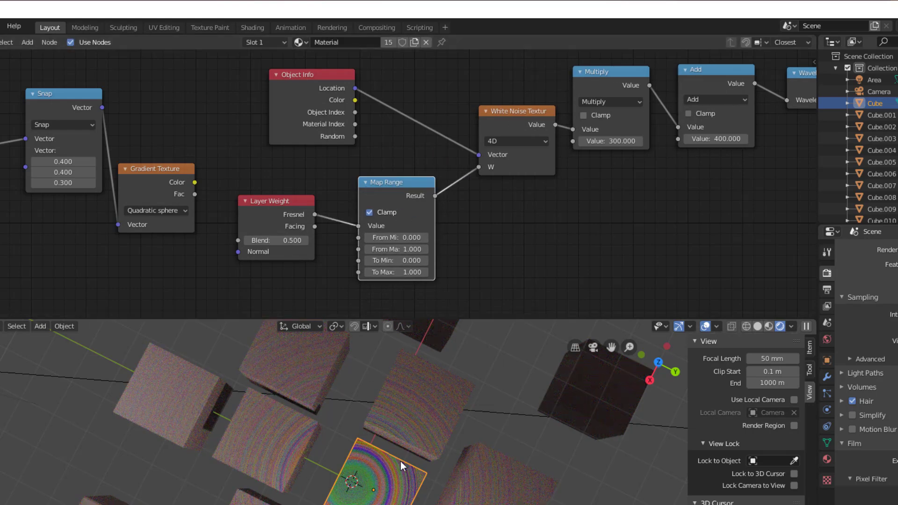
Reposition the Layer Weight node slightly left of the new Map Range node.
scroll(493, 244, "up", 3)
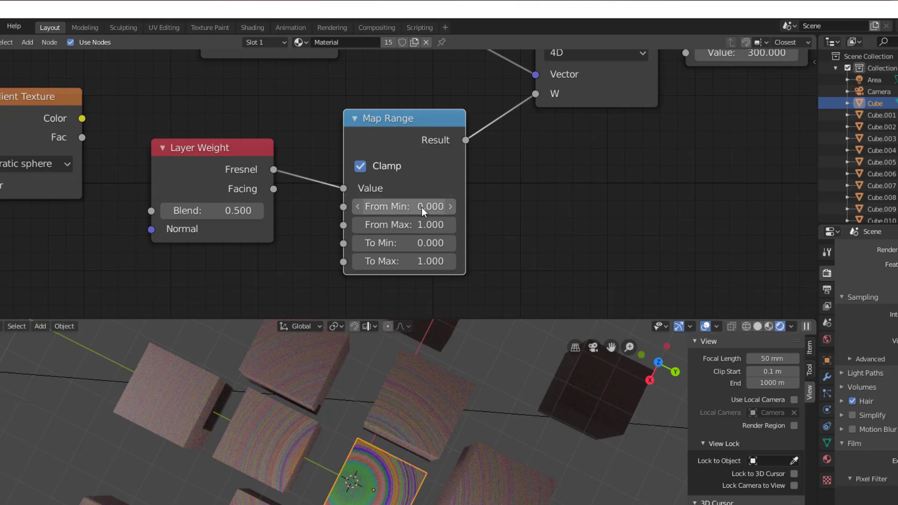
left_click_drag(203, 169, 195, 179)
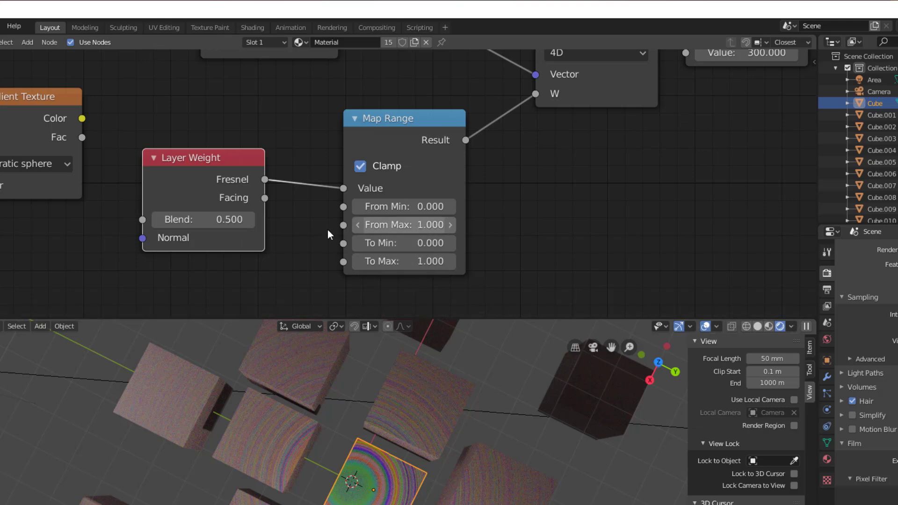
left_click_drag(193, 171, 190, 155)
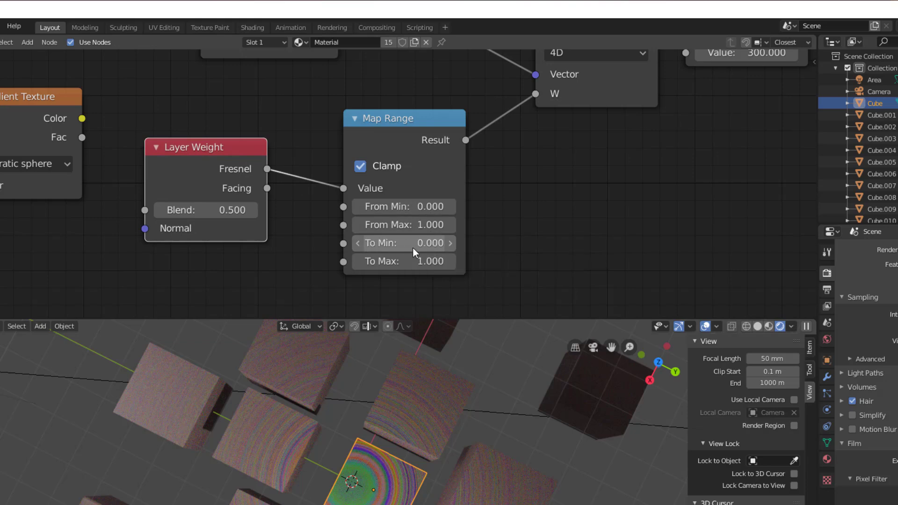
Step the Map Range To Min value up to 0.400.
left_click(451, 242)
left_click(450, 243)
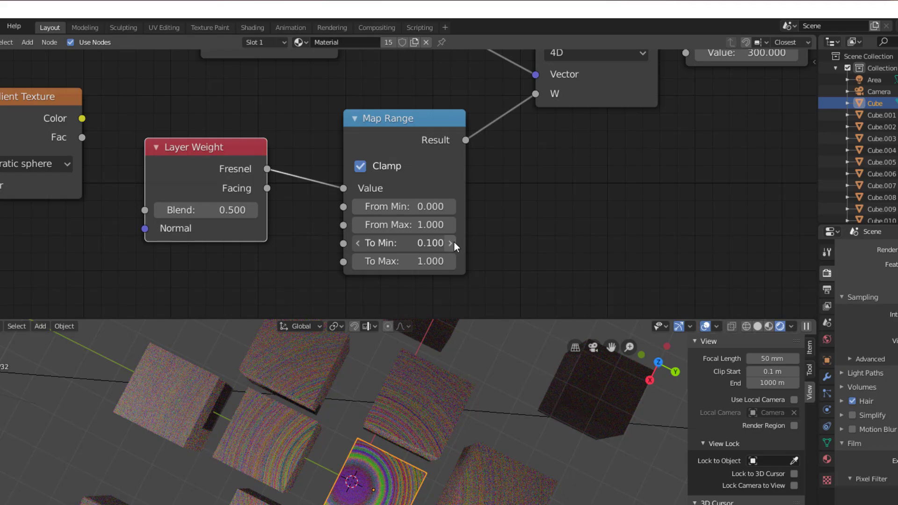
left_click(452, 243)
left_click(452, 243)
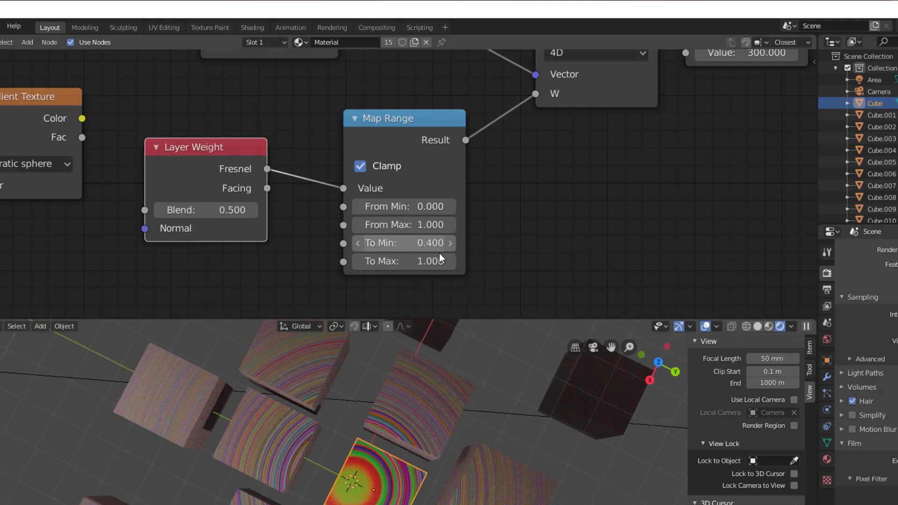
Lower Map Range To Max to 0.500 and refine To Min to 0.450.
left_click(358, 261)
left_click(359, 261)
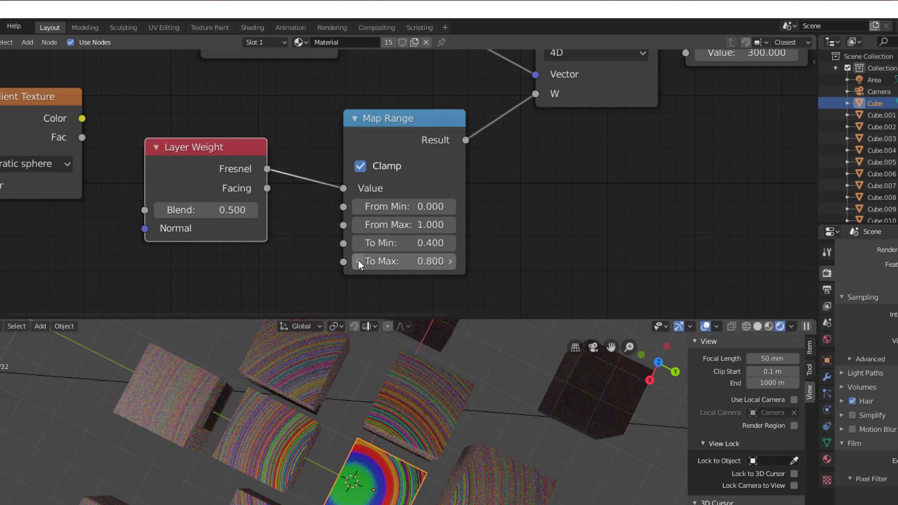
left_click(358, 261)
left_click(358, 261)
left_click(358, 261)
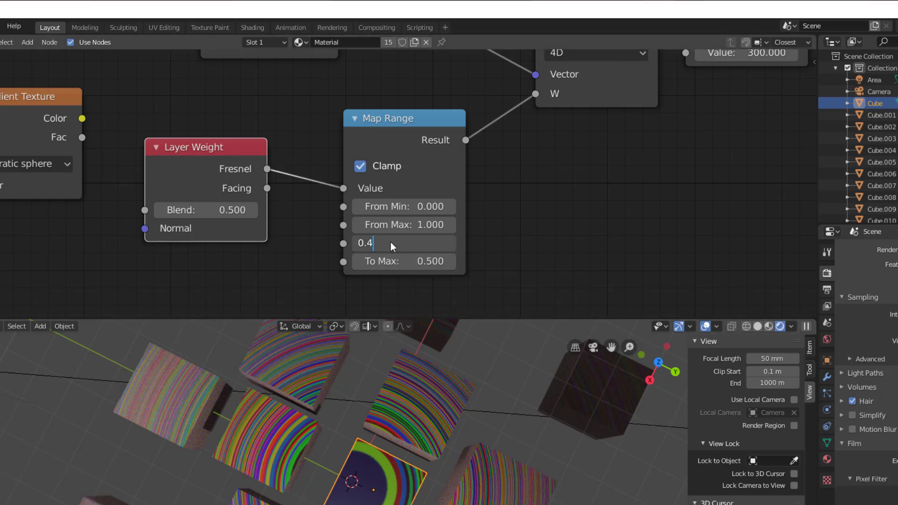
type("5")
key("Return")
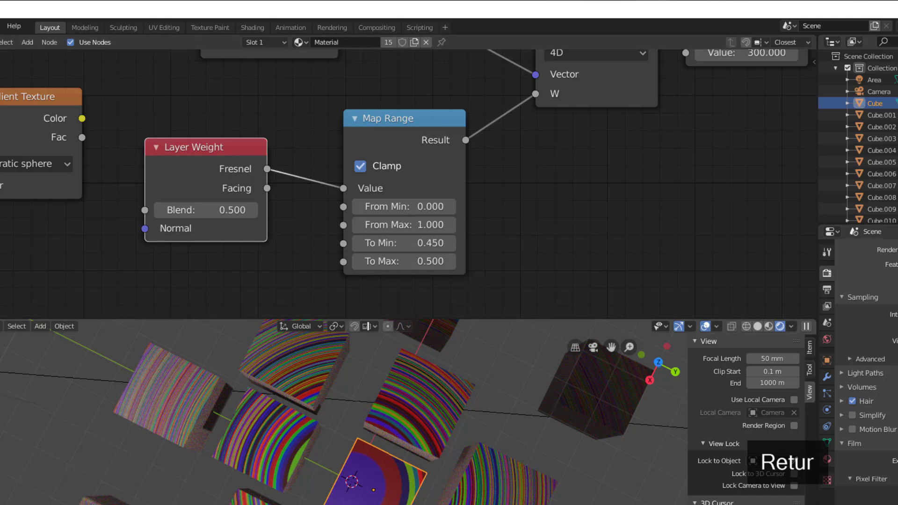
Move the Map Range and Layer Weight nodes up and left into a neat row before White Noise.
scroll(460, 266, "down", 2)
left_click_drag(384, 146, 375, 116)
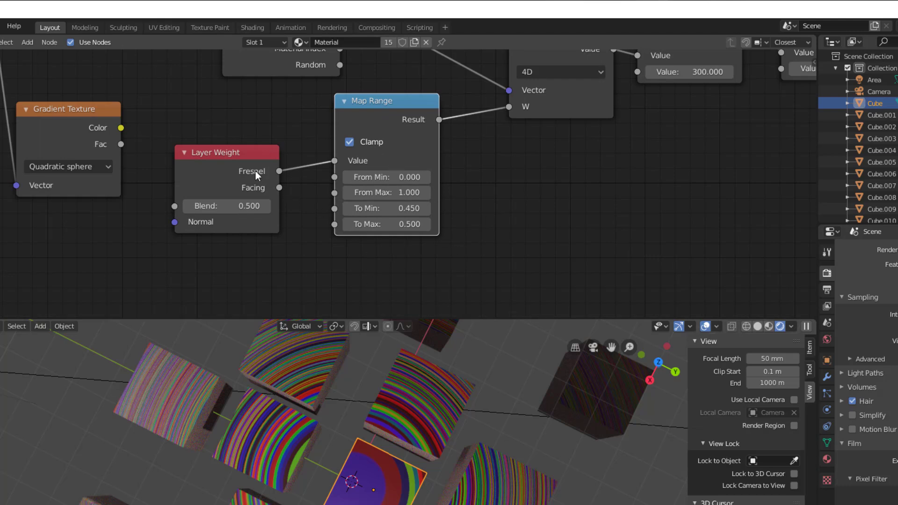
left_click_drag(256, 171, 244, 162)
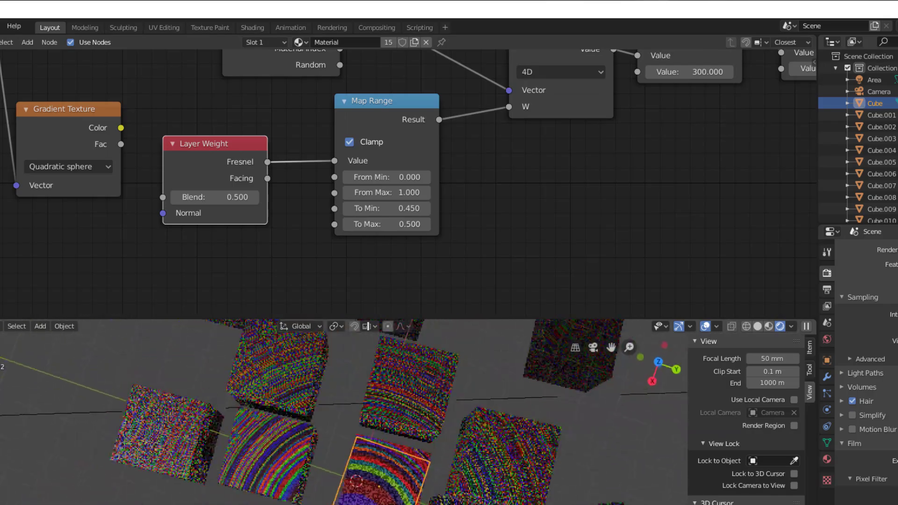
scroll(461, 203, "down", 2)
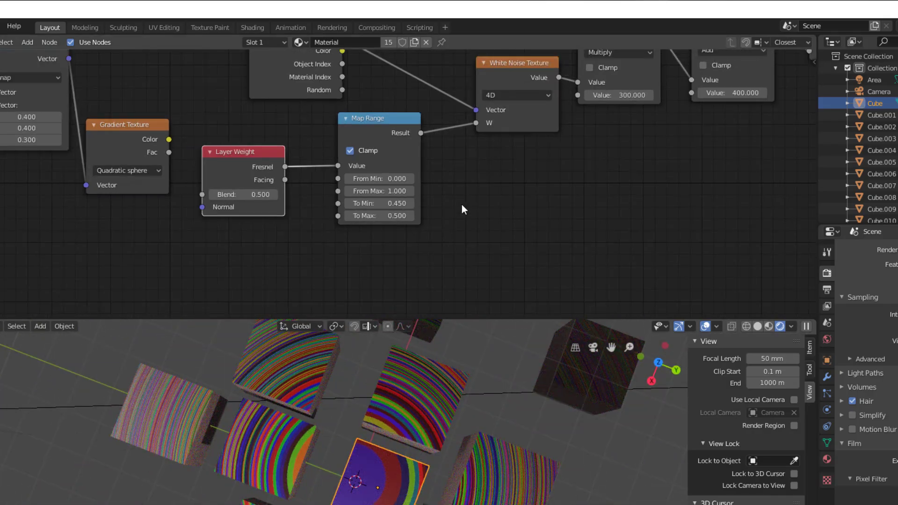
middle_click_drag(461, 204, 427, 242)
scroll(374, 234, "up", 2)
mouse_move(336, 160)
left_mouse_down()
mouse_move(336, 188)
mouse_move(324, 161)
left_mouse_up()
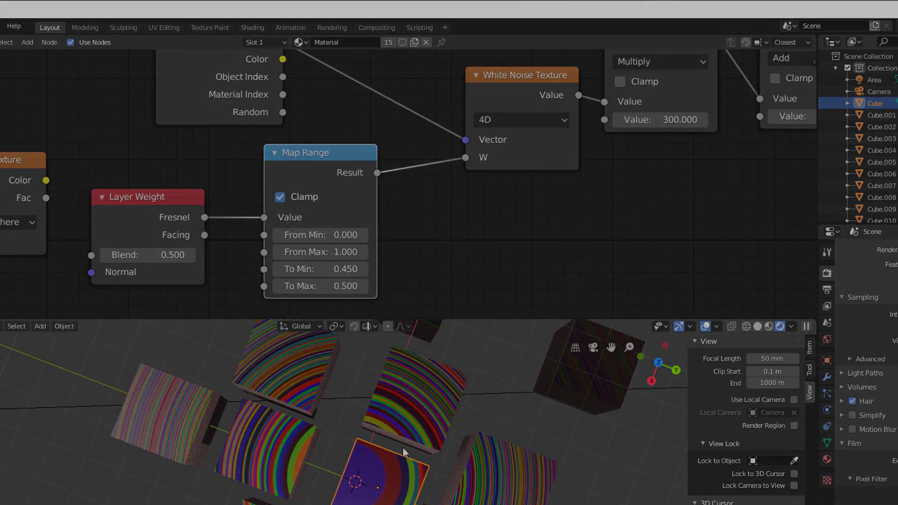